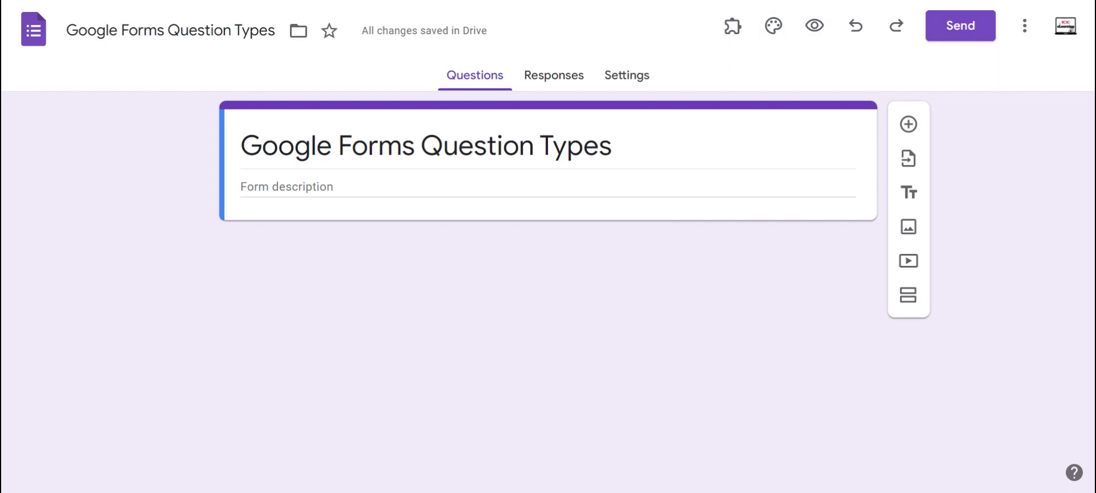
# Look over the form's sending options and its additional form actions without choosing any of them
pyautogui.click(974, 27)
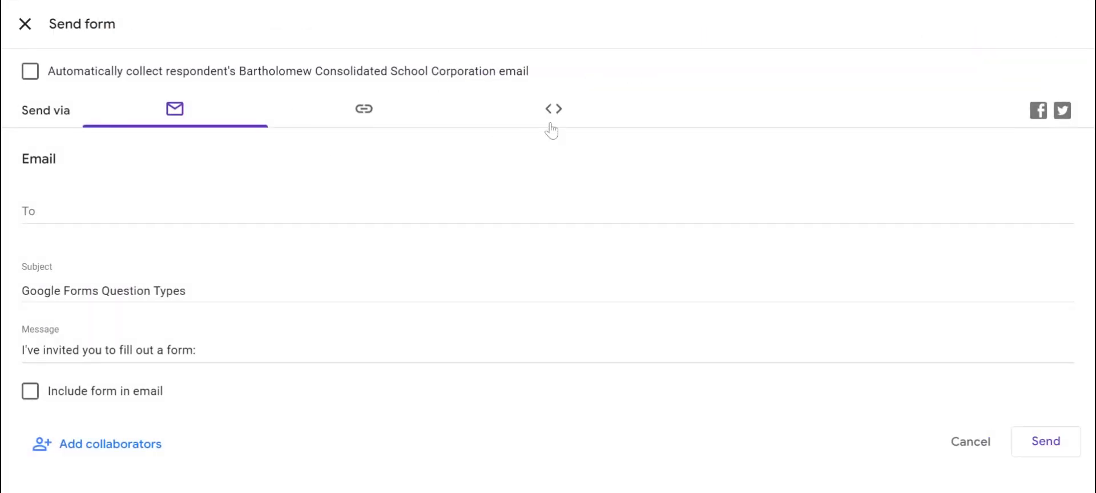
pyautogui.click(970, 441)
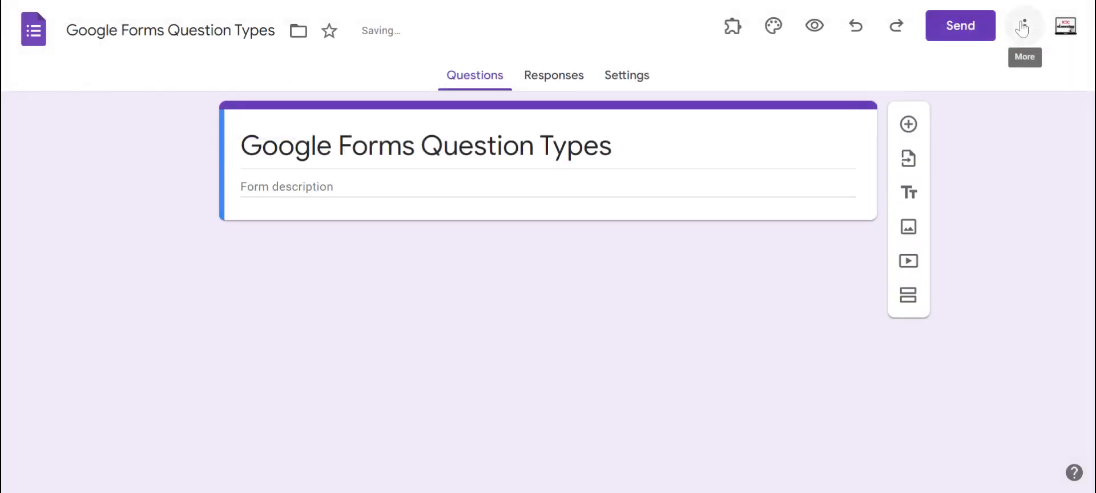
pyautogui.click(1023, 27)
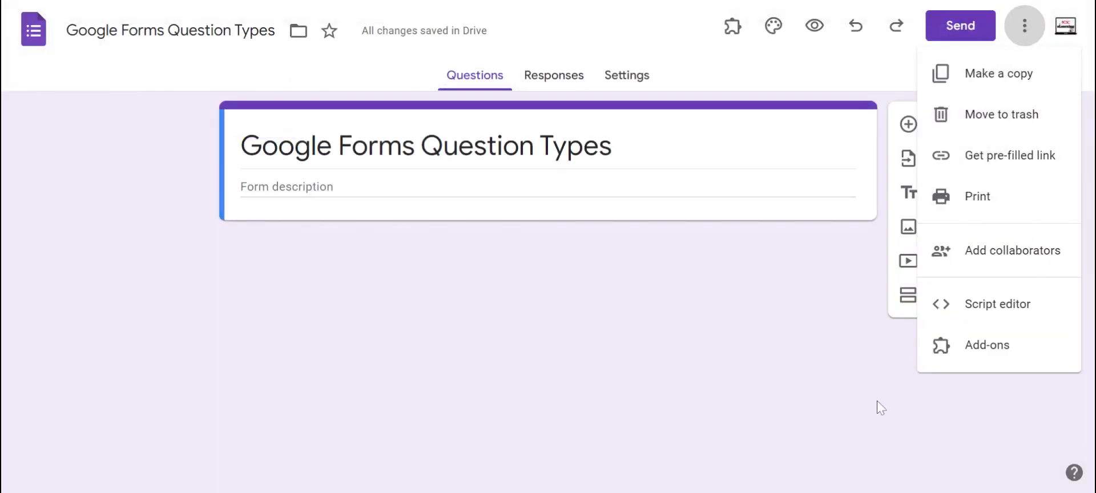
pyautogui.click(640, 342)
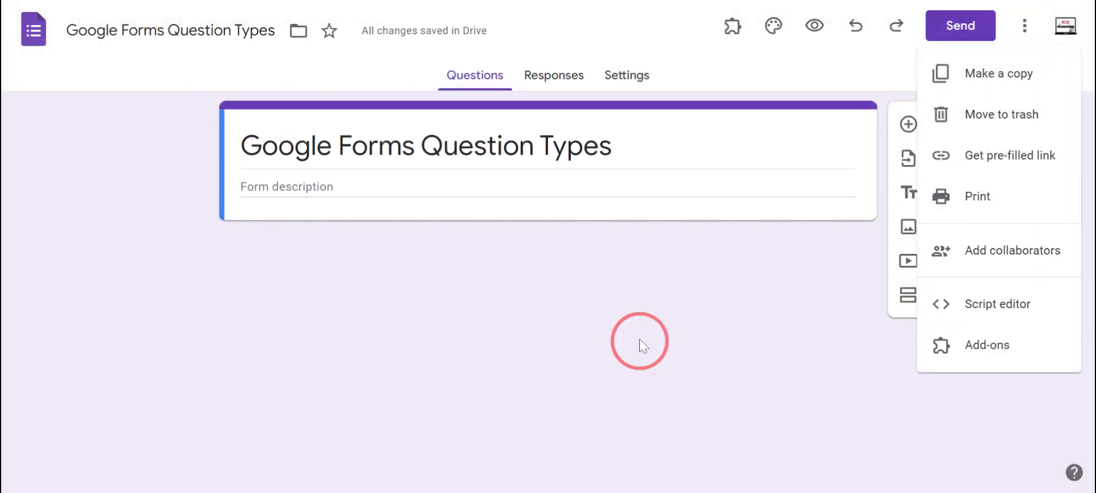
# Add a multiple choice question to the form with the text "What color is the sky?"
pyautogui.click(909, 126)
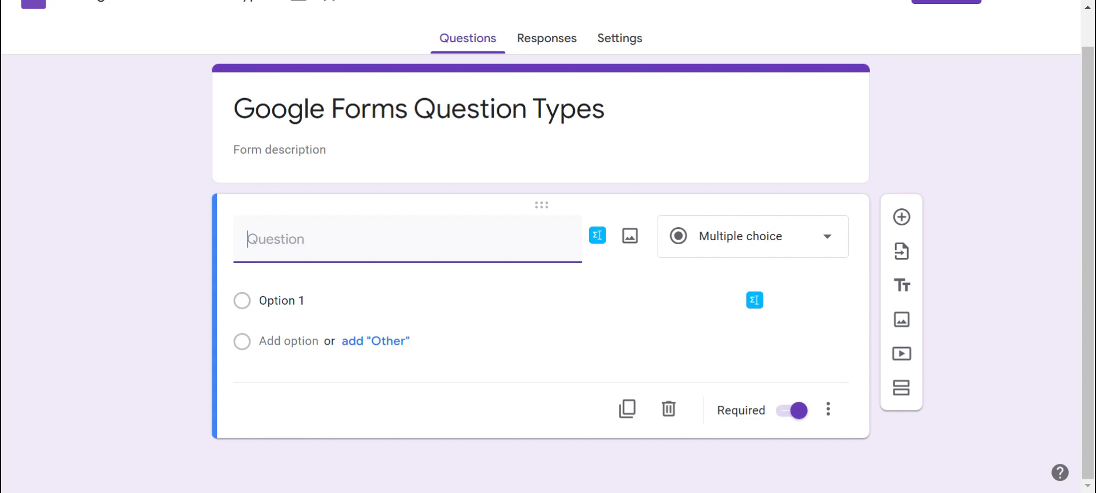
pyautogui.click(721, 239)
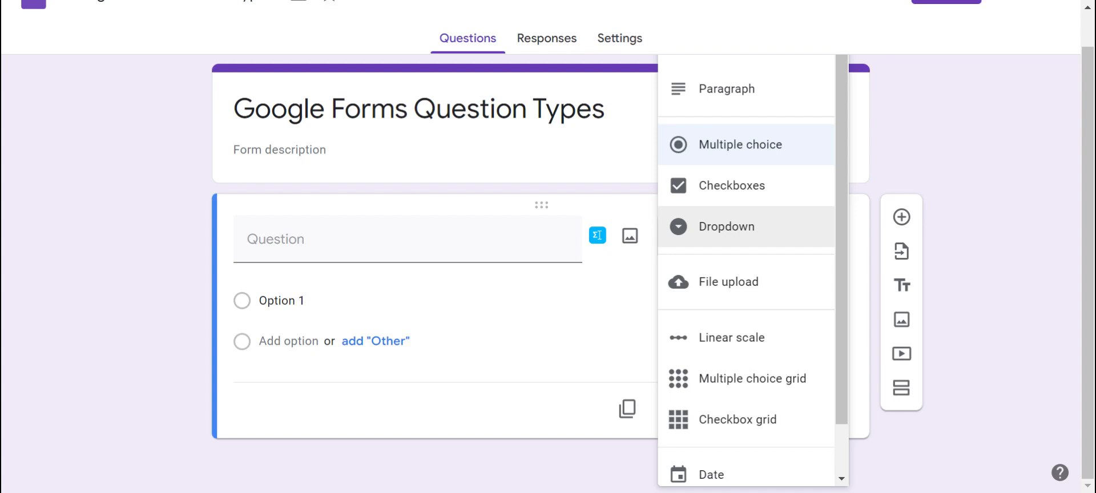
pyautogui.click(986, 121)
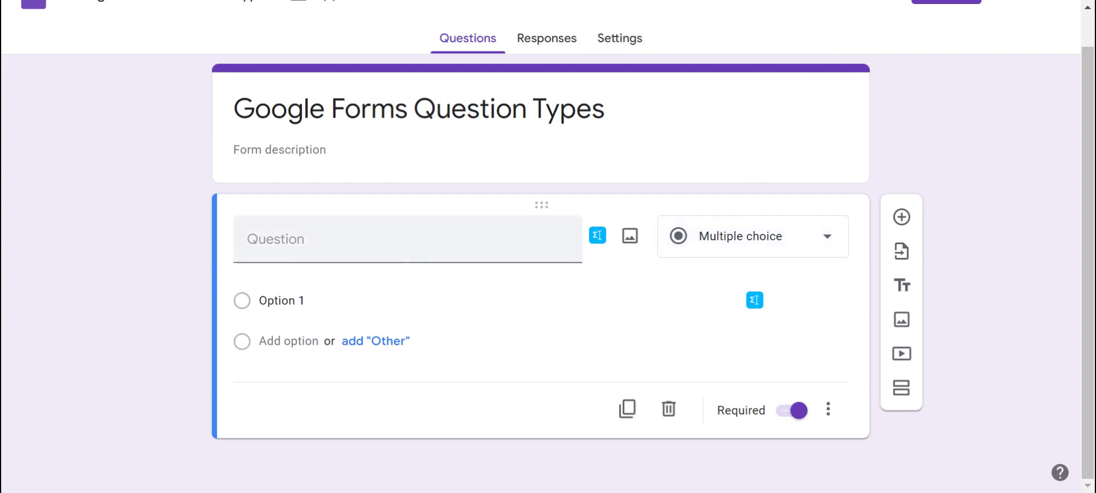
pyautogui.click(363, 245)
pyautogui.write('What co')
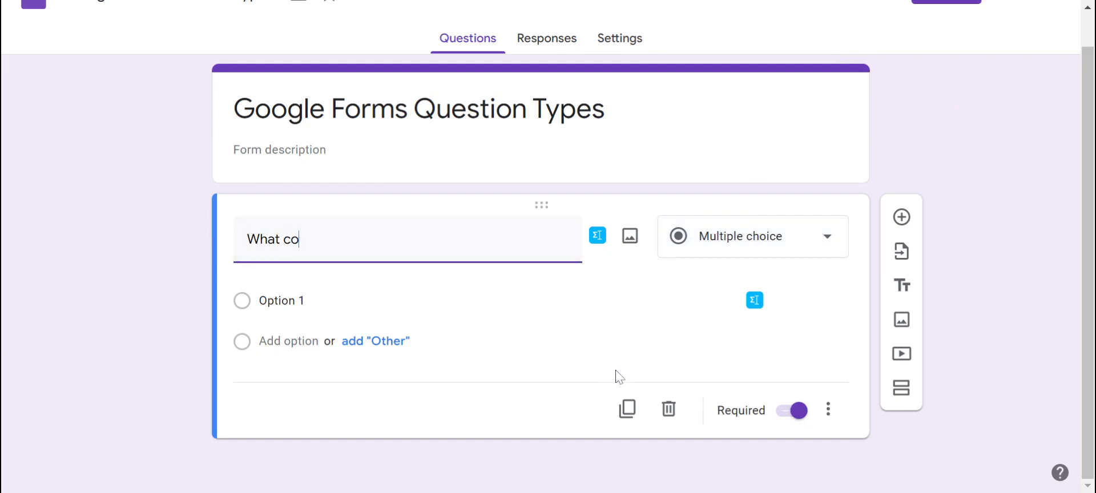
pyautogui.write('lor is the sky?')
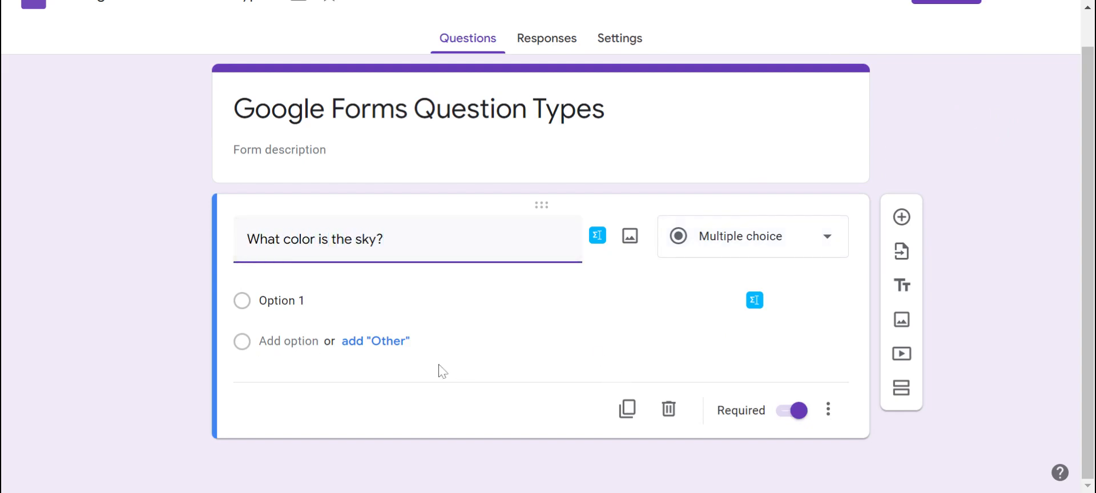
# Enter "Blue", "Red" and "Green" as the answer options of the sky color question
pyautogui.click(309, 299)
pyautogui.write('Blue')
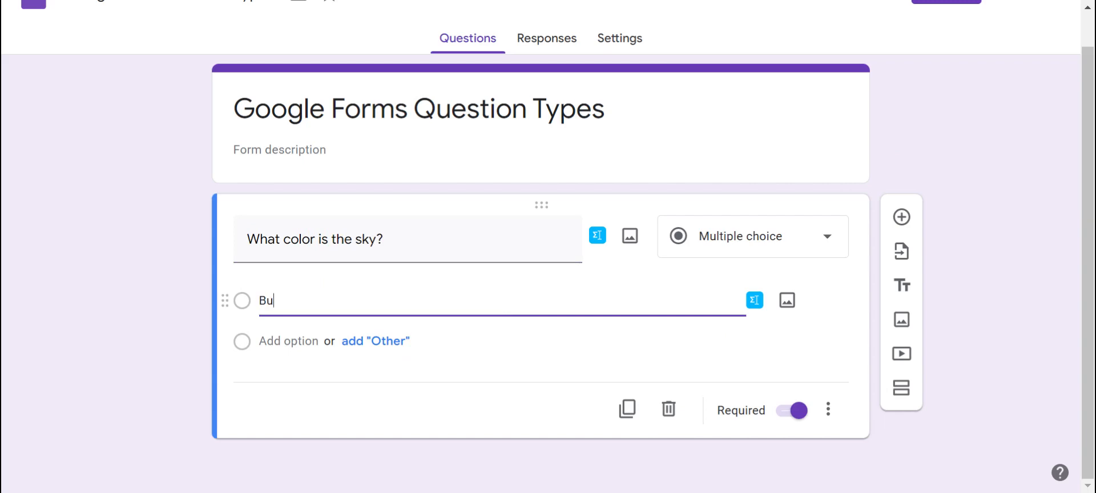
pyautogui.press('Return')
pyautogui.write('Red')
pyautogui.press('Return')
pyautogui.write('Green')
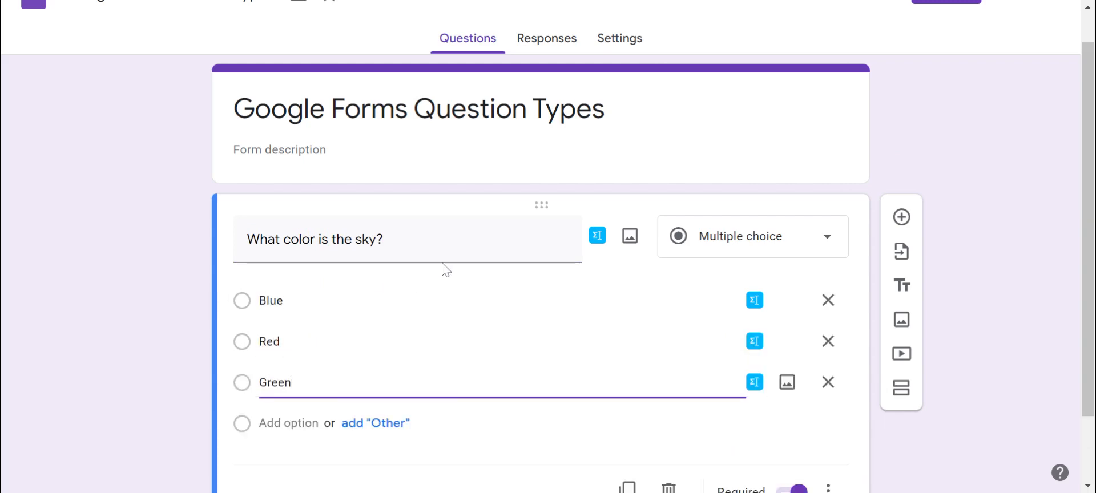
pyautogui.scroll(-2, 443, 268)
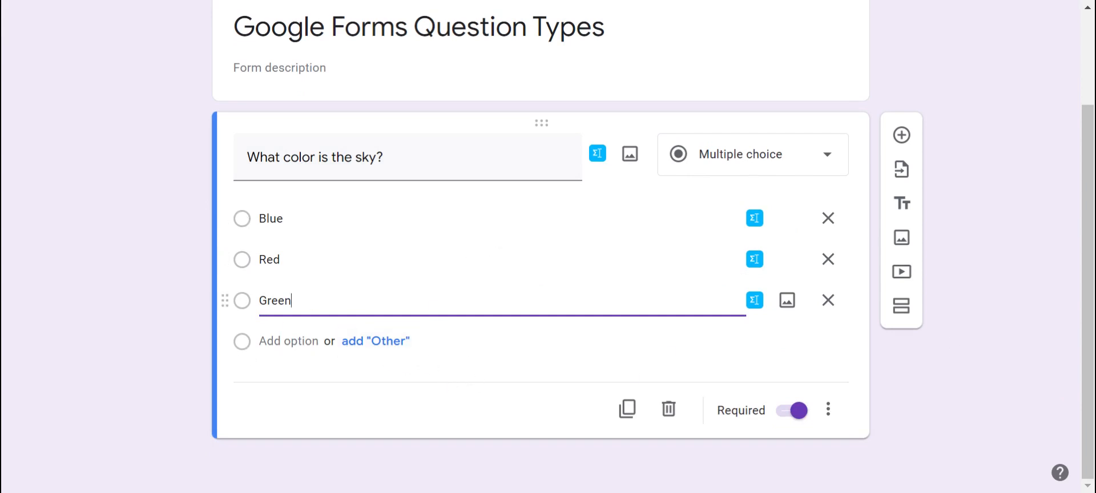
pyautogui.click(1042, 349)
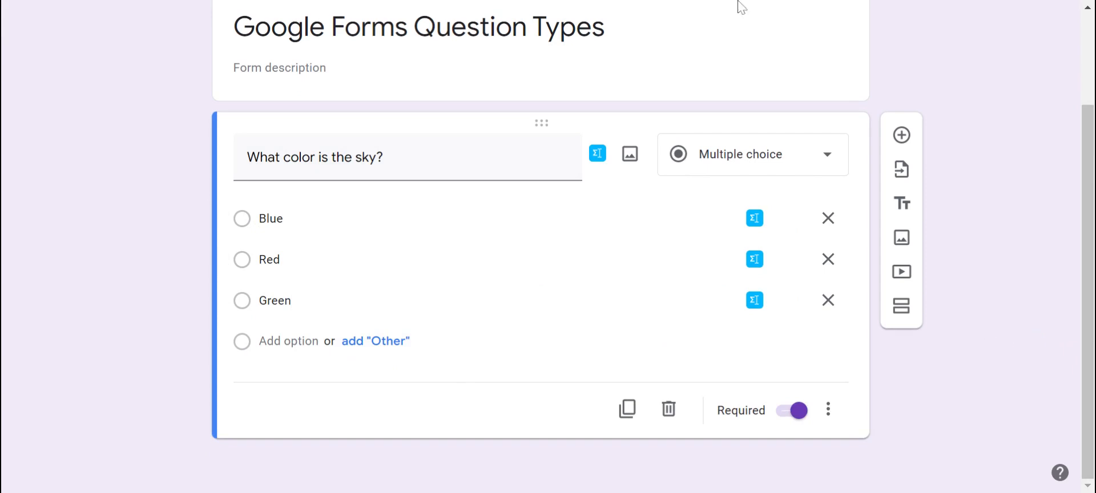
# Change the sky color question's type to Checkboxes and try its option boxes
pyautogui.scroll(3, 1087, 130)
pyautogui.scroll(-2, 1086, 131)
pyautogui.tripleClick(372, 156)
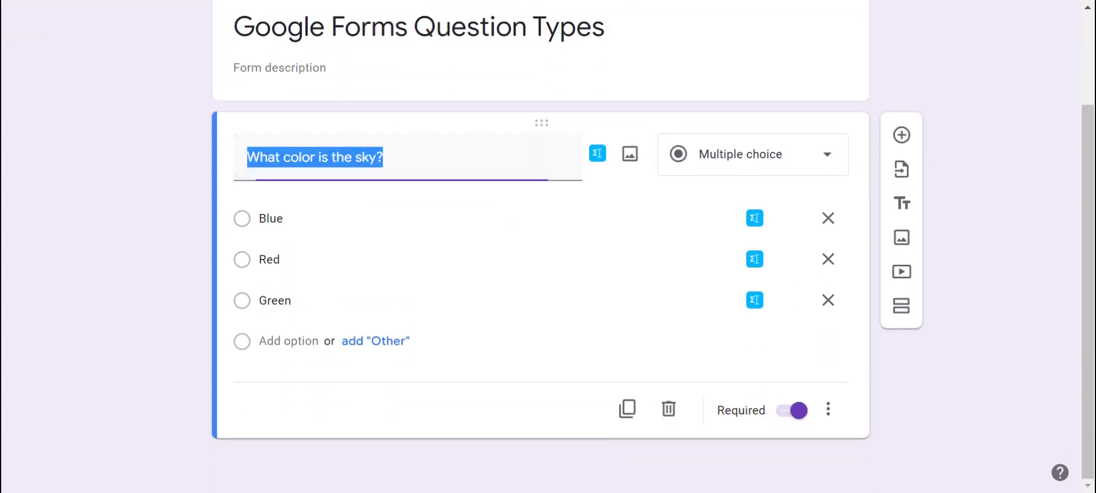
pyautogui.click(783, 158)
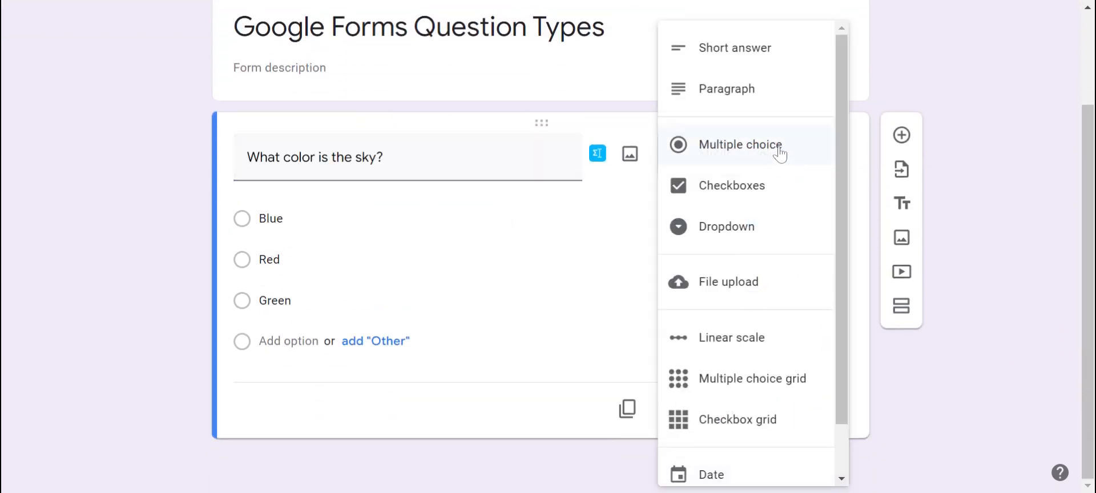
pyautogui.click(733, 185)
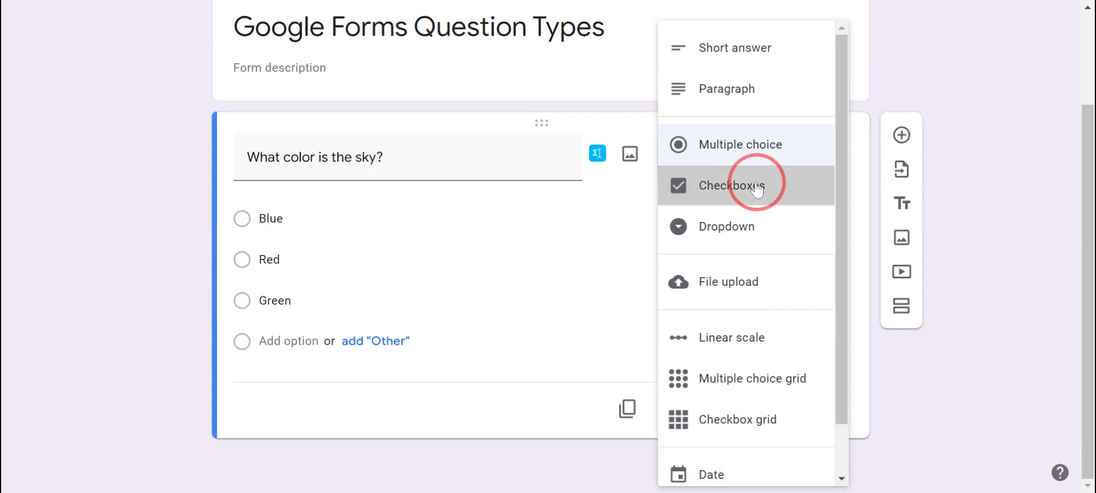
pyautogui.click(248, 227)
pyautogui.click(242, 262)
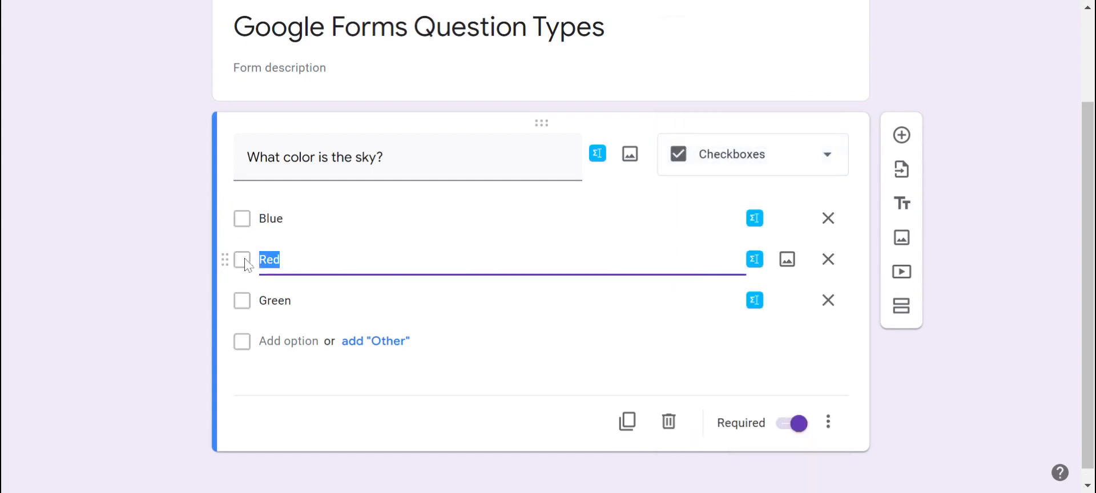
# Try the Dropdown type on the sky color question, followed by the Short answer type
pyautogui.click(787, 161)
pyautogui.click(739, 198)
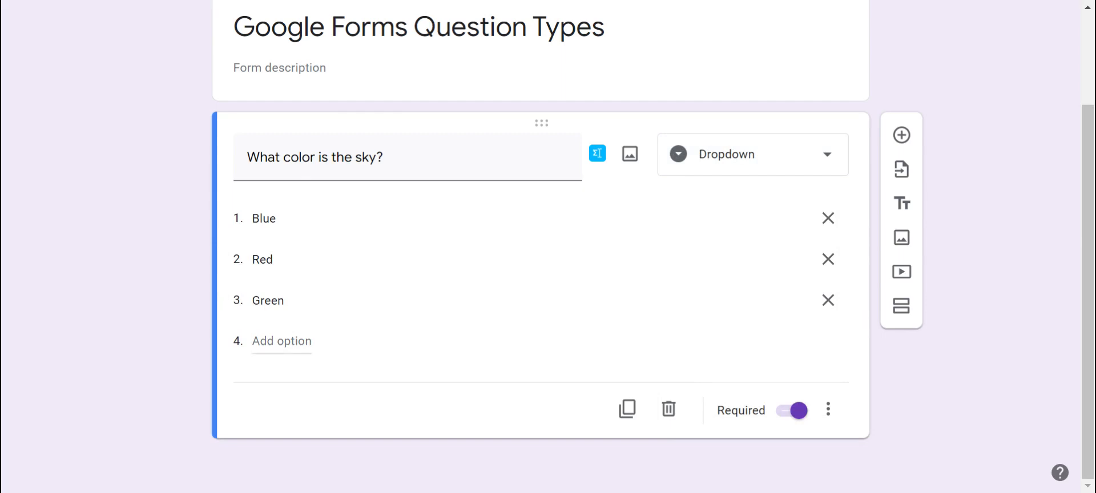
pyautogui.click(689, 163)
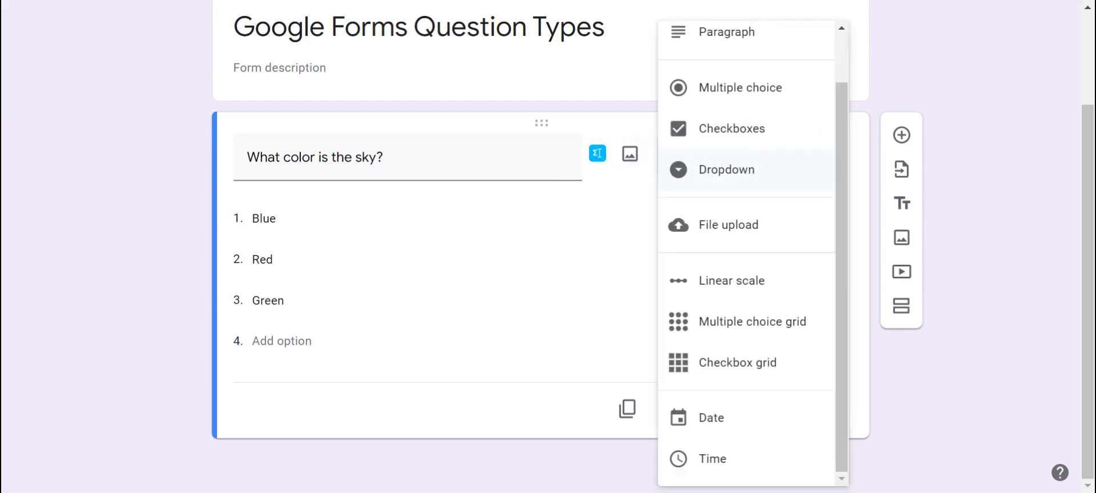
pyautogui.scroll(1, 751, 201)
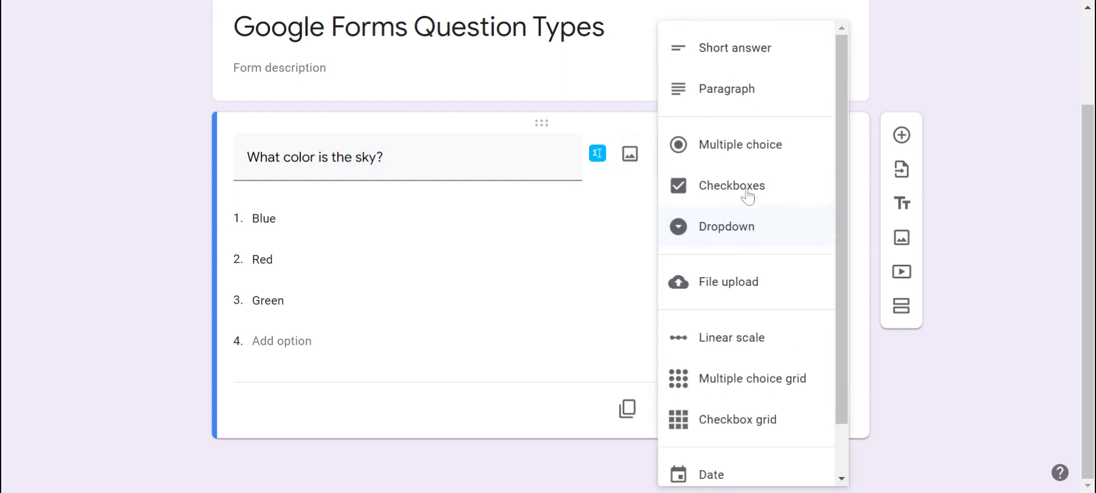
pyautogui.click(774, 54)
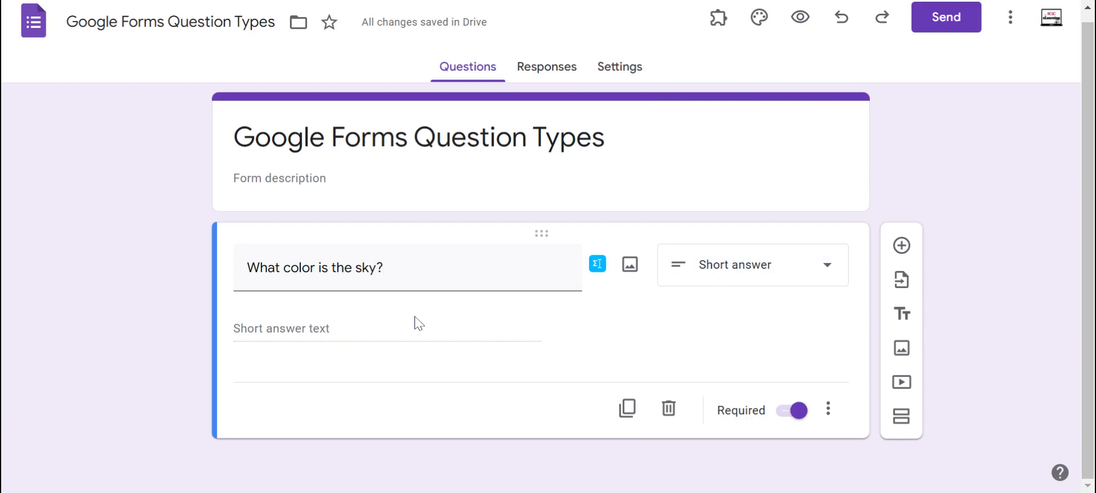
# Change the sky color question's type to Paragraph for long text answers
pyautogui.click(764, 279)
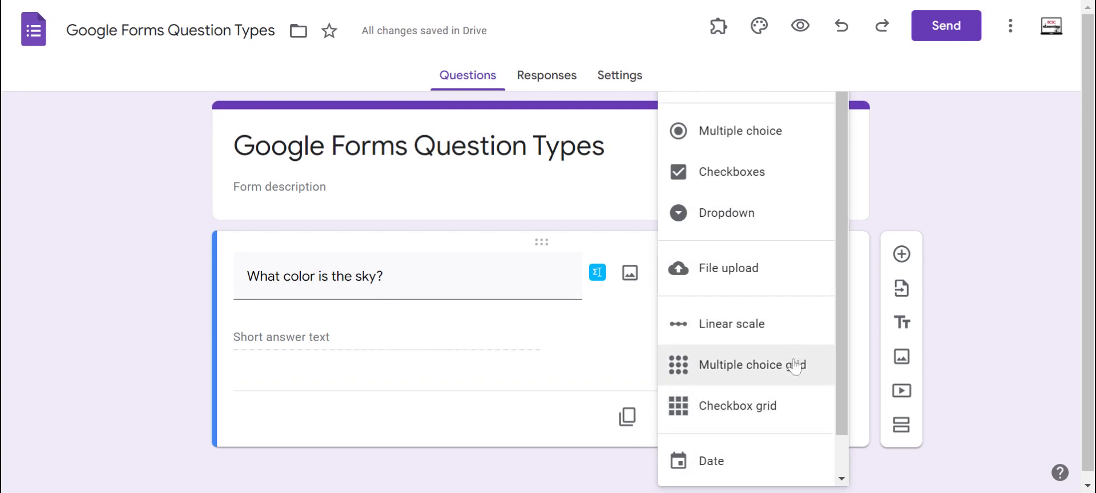
pyautogui.scroll(-1, 795, 366)
pyautogui.scroll(1, 792, 320)
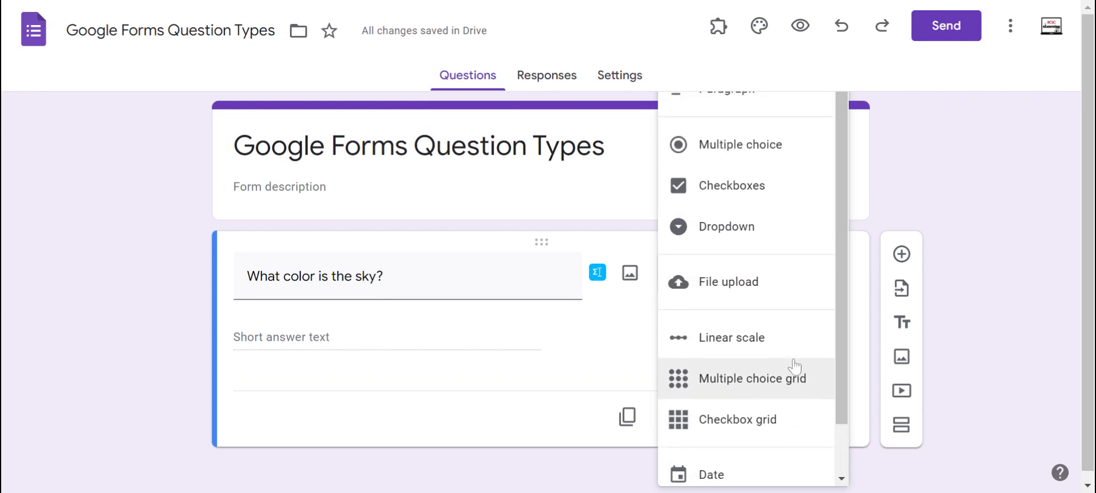
pyautogui.click(738, 109)
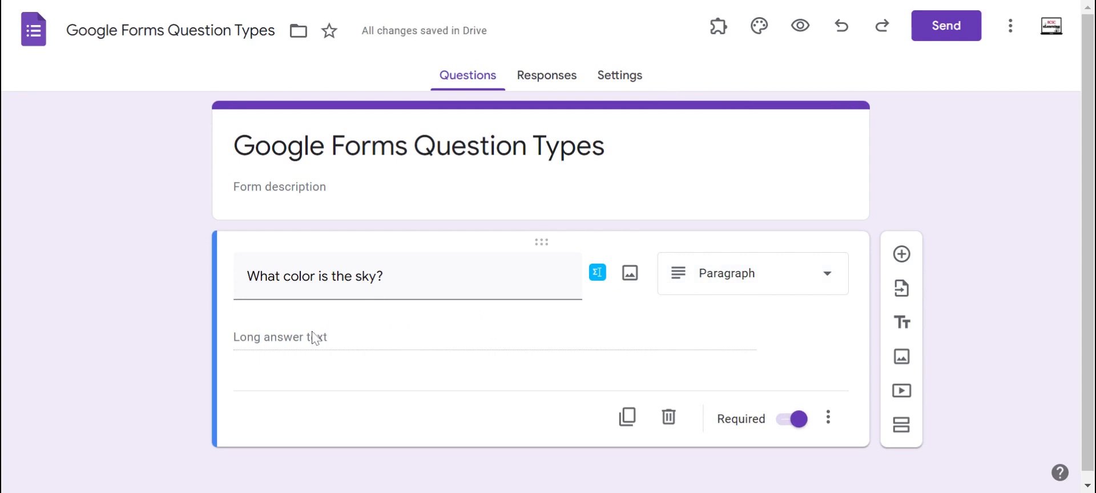
# Change the sky color question's type to File upload and agree to let respondents upload files to Drive
pyautogui.click(735, 283)
pyautogui.scroll(-1, 737, 282)
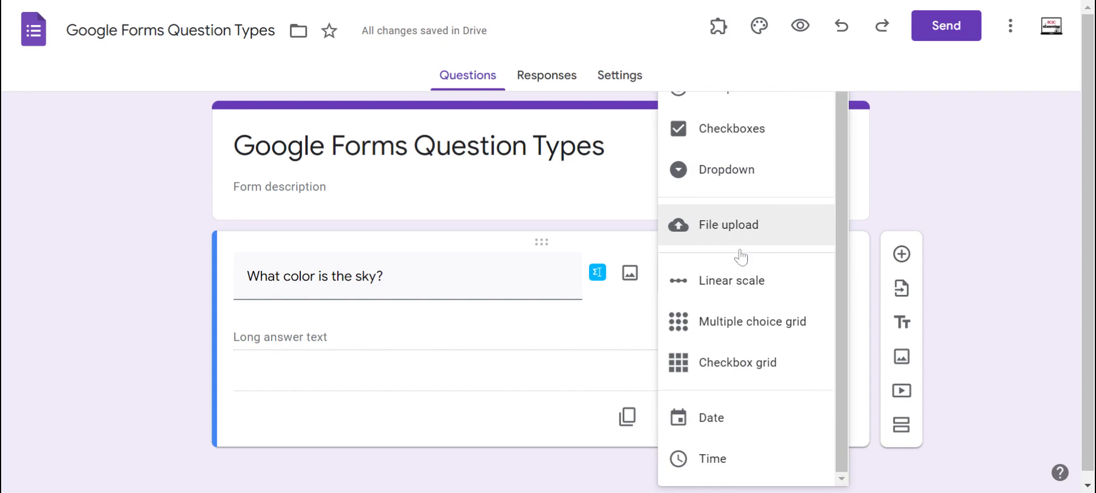
pyautogui.click(765, 230)
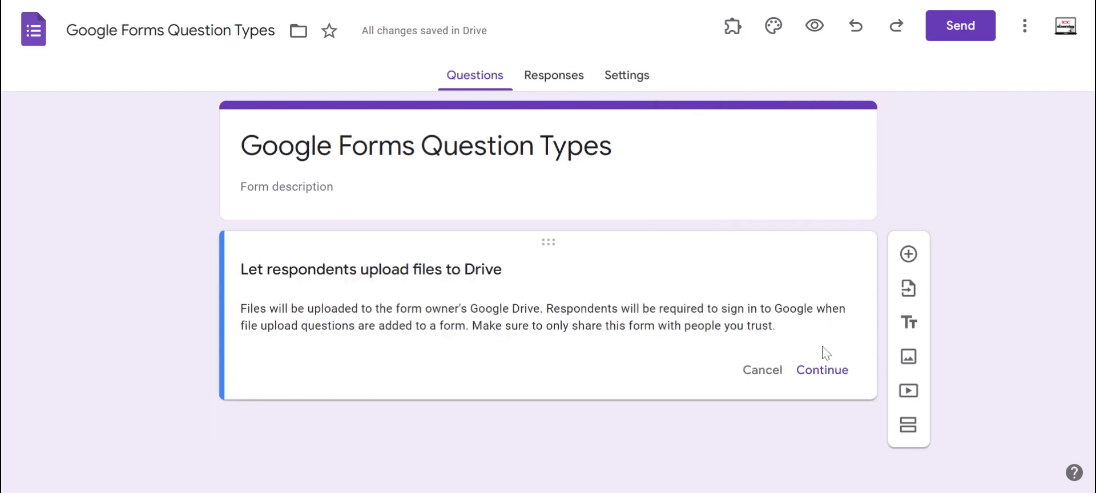
pyautogui.click(829, 369)
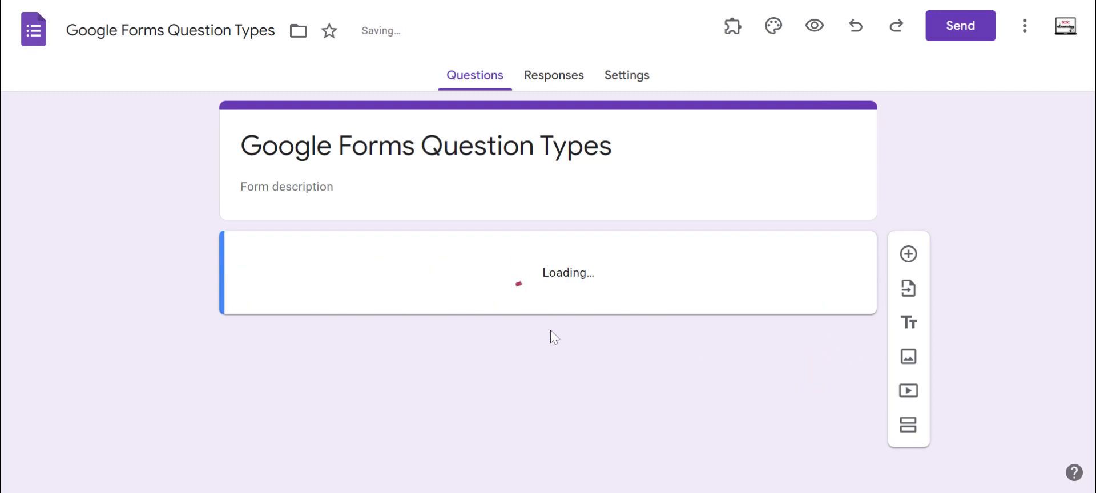
# Examine the file upload settings for specific file types, maximum number of files and maximum file size, keeping the defaults
pyautogui.scroll(-3, 514, 228)
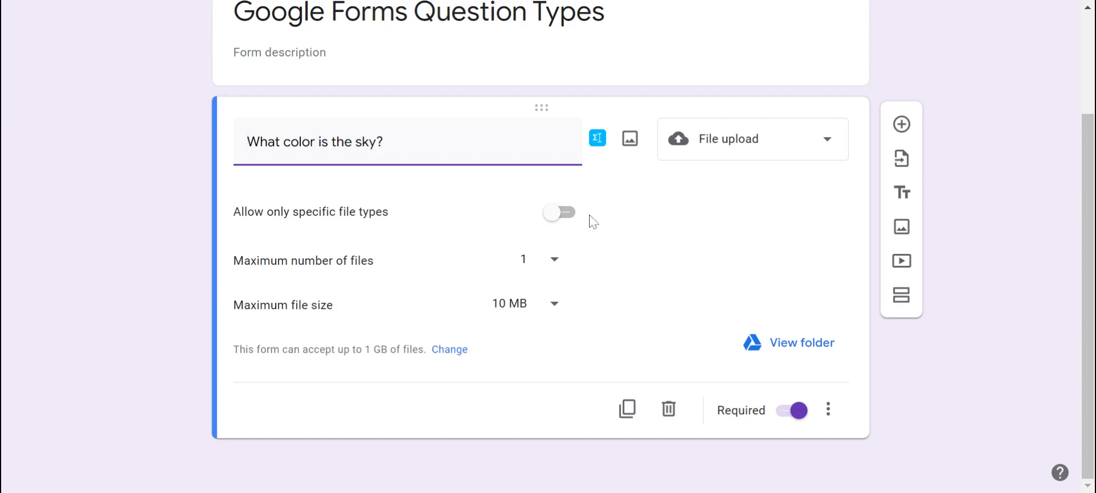
pyautogui.click(562, 216)
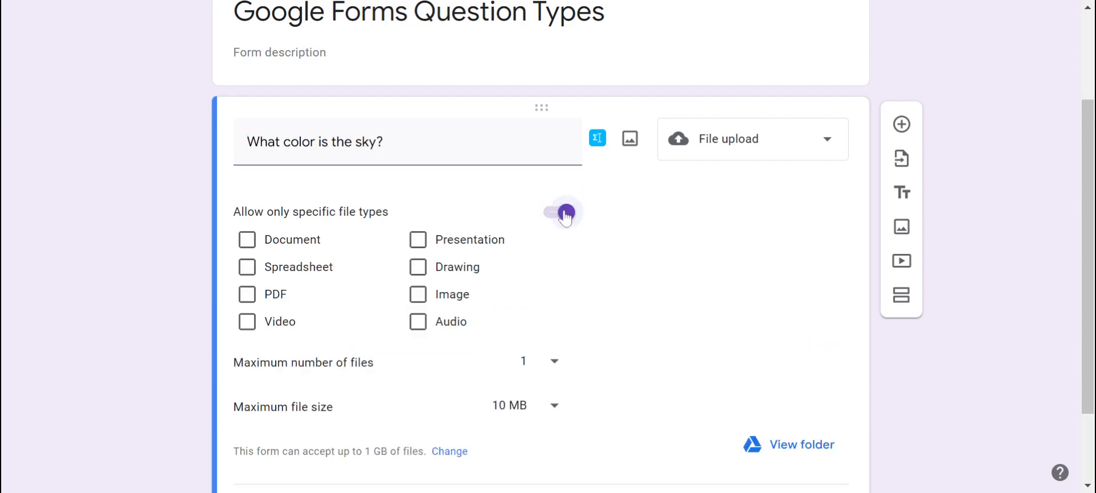
pyautogui.click(564, 212)
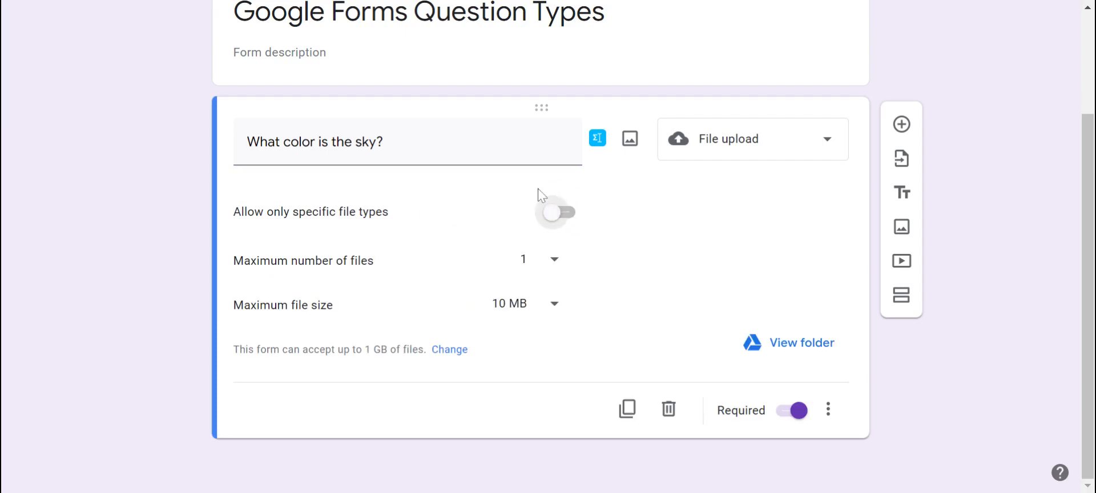
pyautogui.click(553, 269)
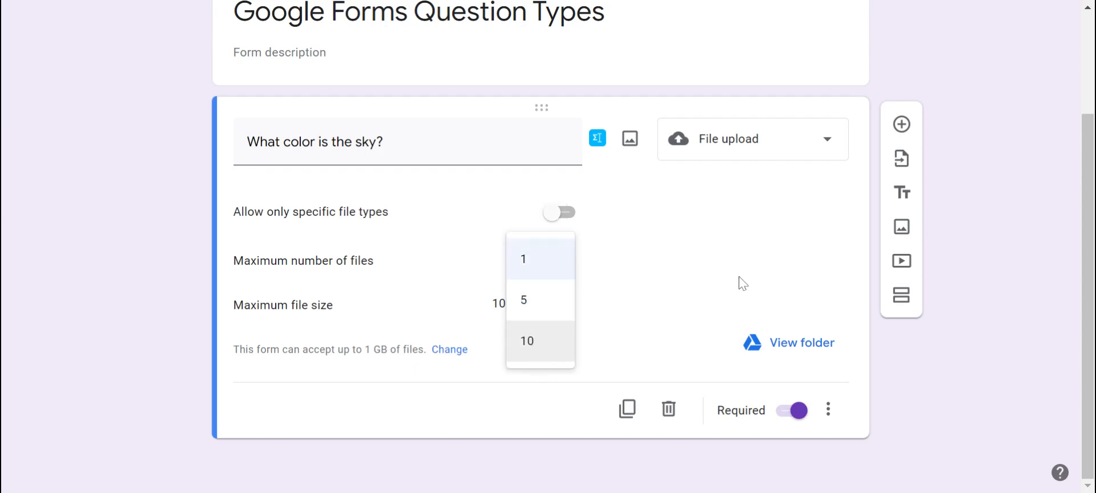
pyautogui.click(718, 243)
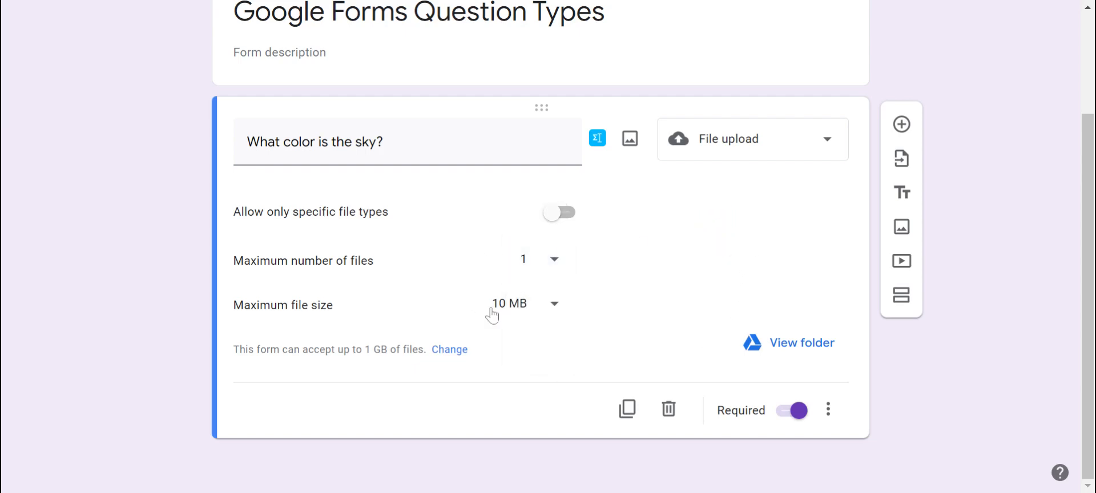
pyautogui.click(553, 304)
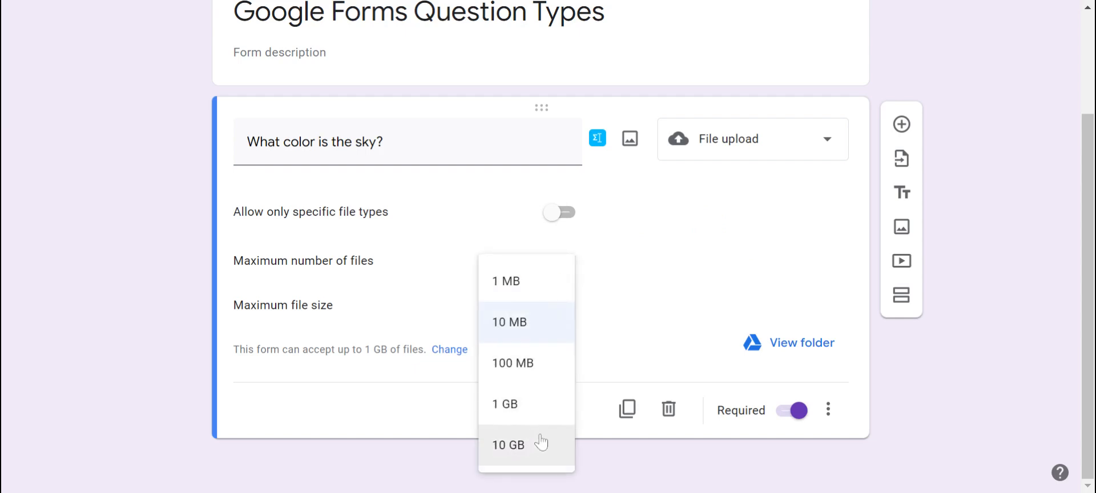
pyautogui.click(786, 244)
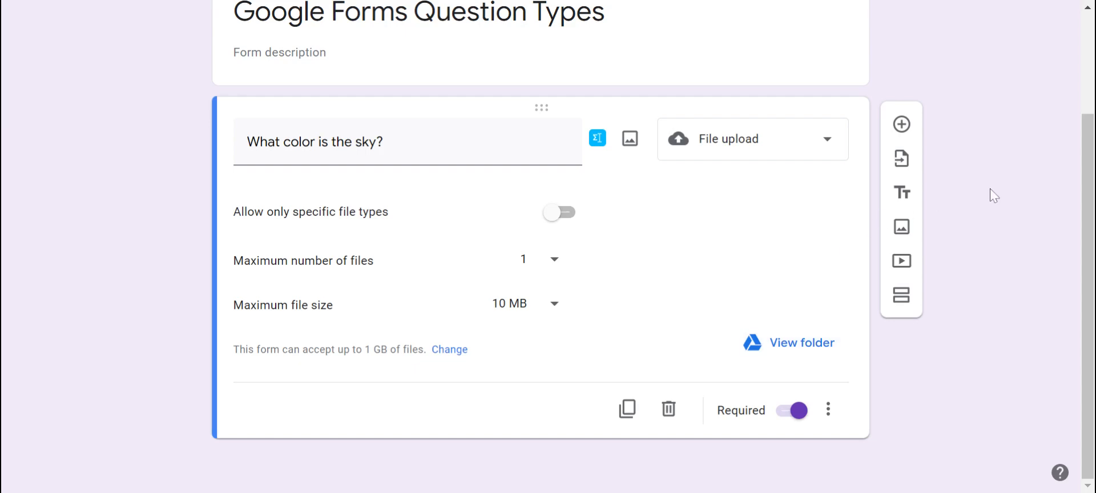
pyautogui.scroll(3, 432, 215)
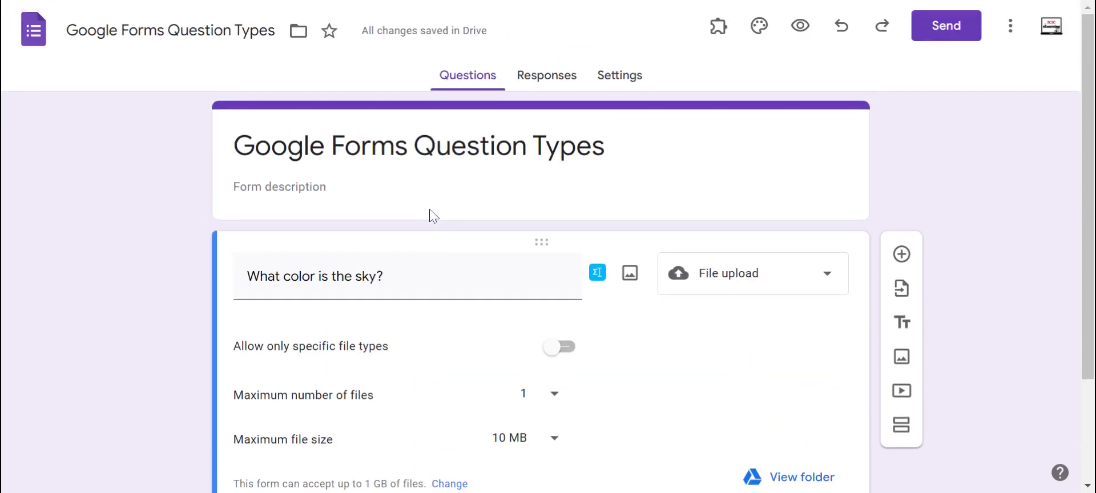
# Check the form's responses page and return to the questions
pyautogui.click(549, 74)
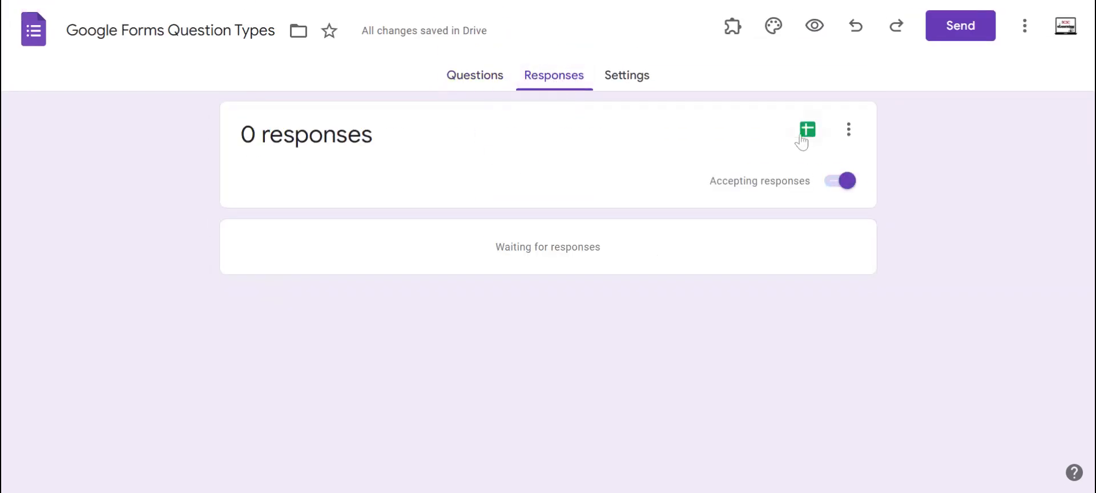
pyautogui.click(479, 81)
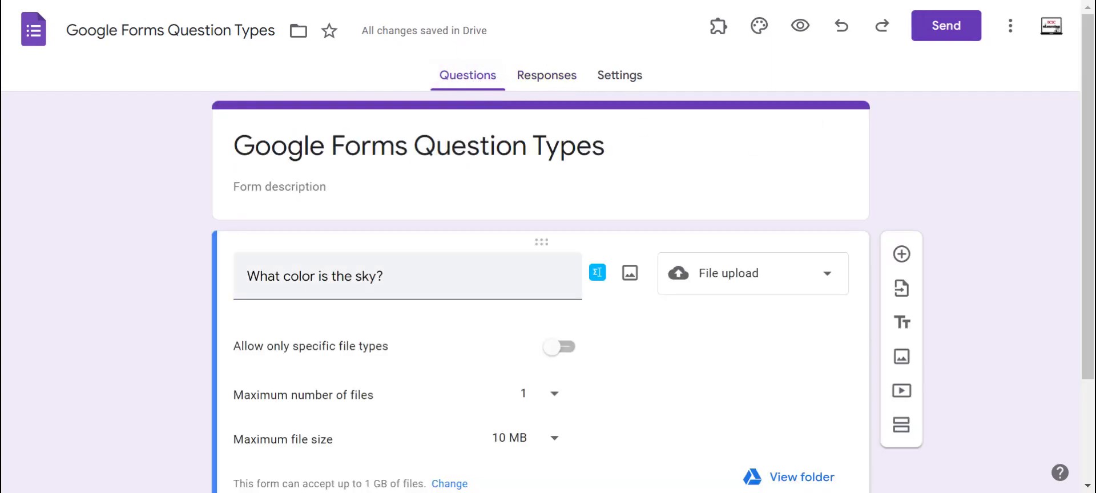
# Change the sky color question's type to Linear scale and set its range from 1 to 4
pyautogui.scroll(-3, 571, 237)
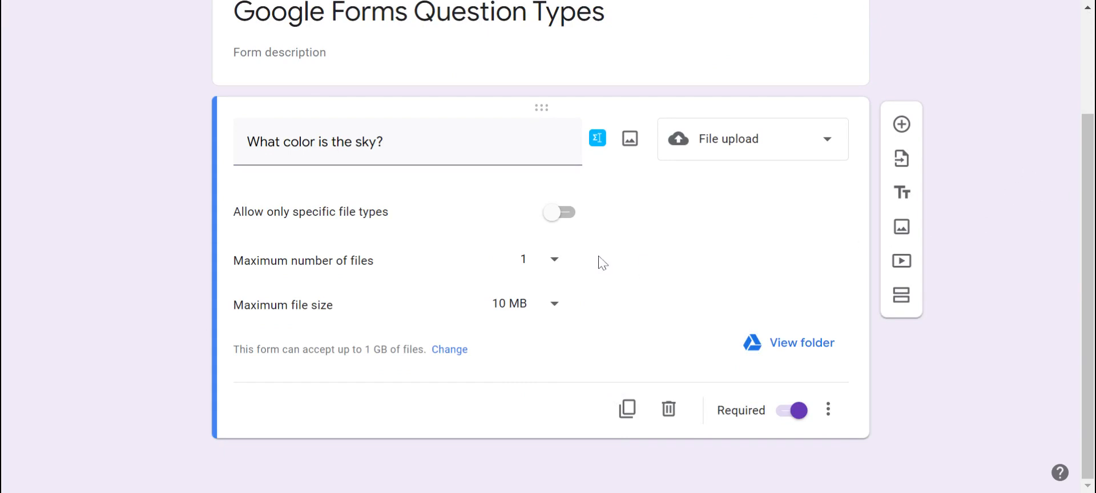
pyautogui.click(739, 159)
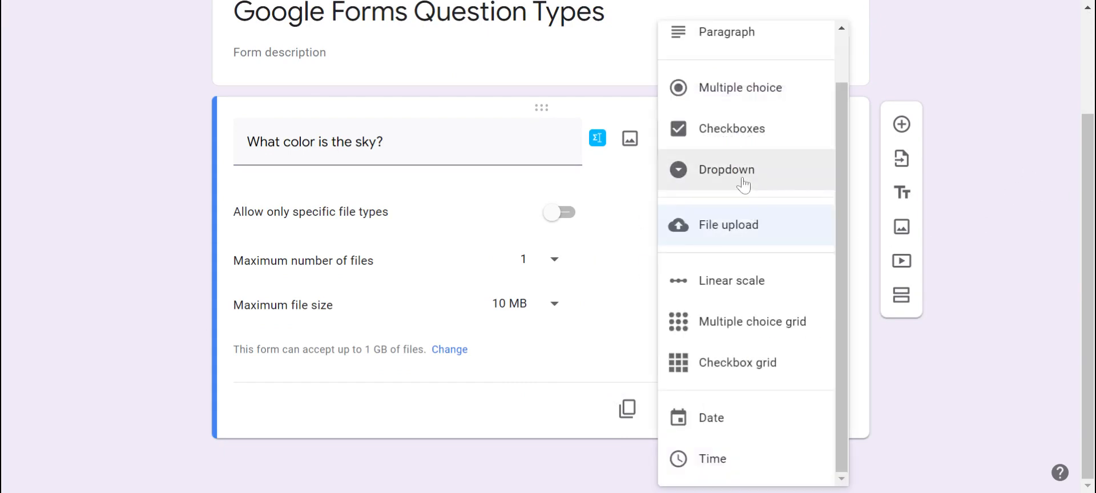
pyautogui.click(760, 281)
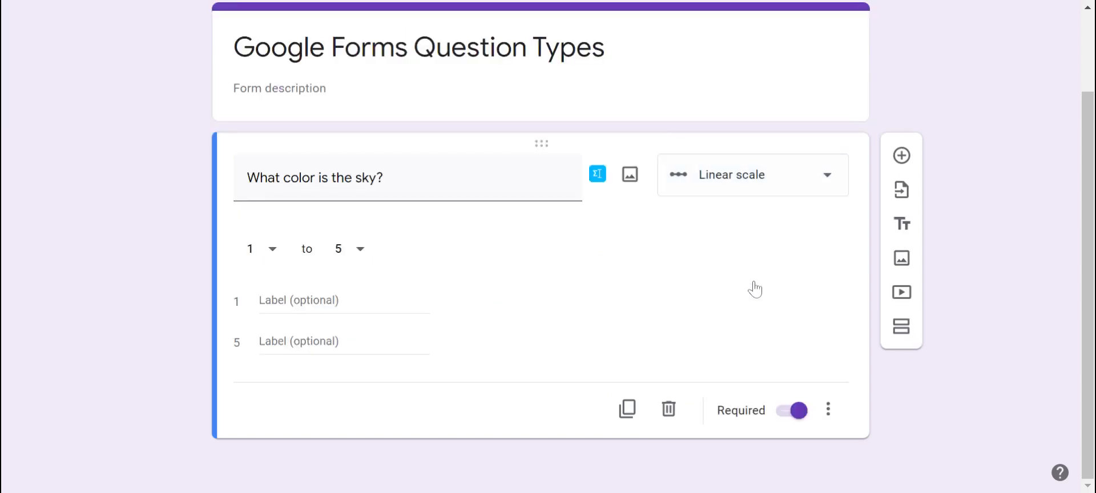
pyautogui.click(359, 255)
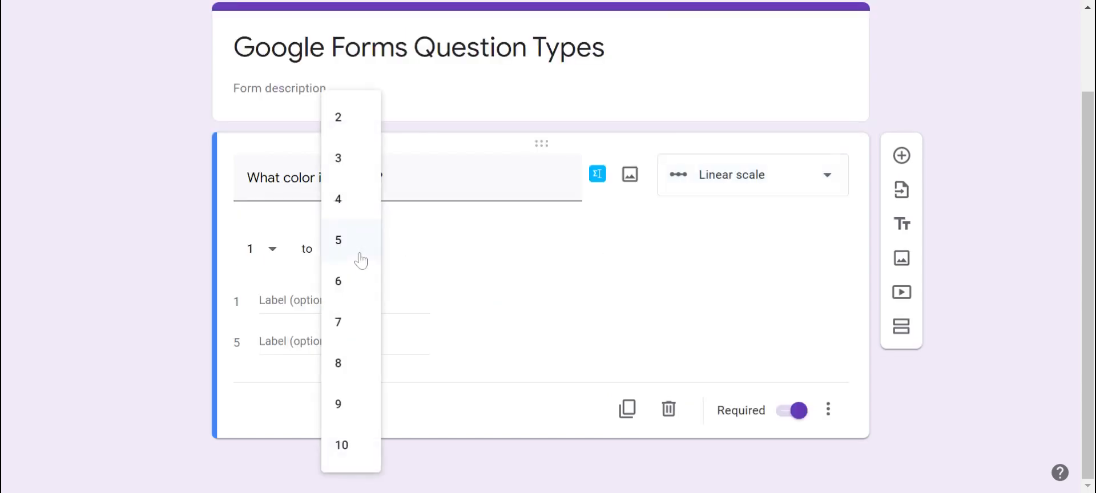
pyautogui.click(356, 207)
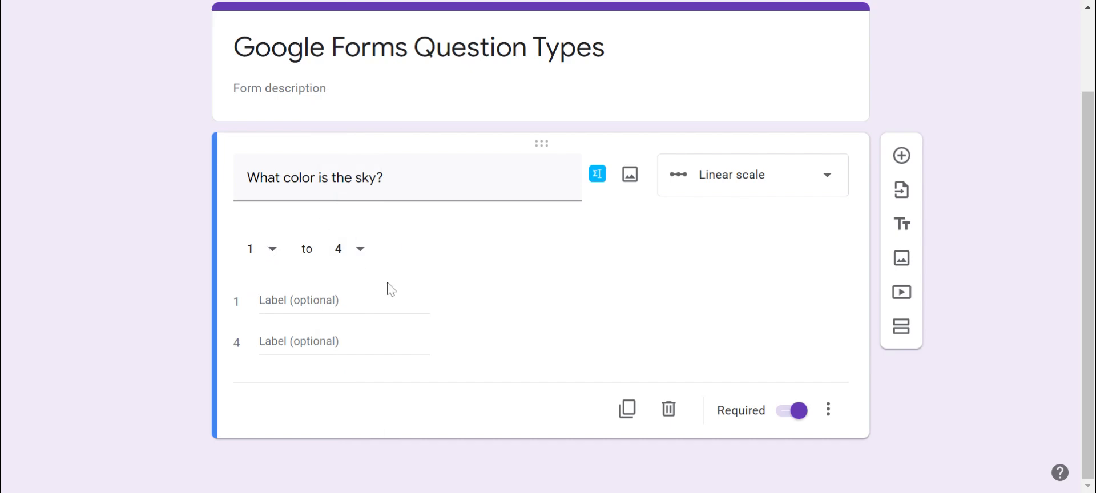
pyautogui.click(297, 303)
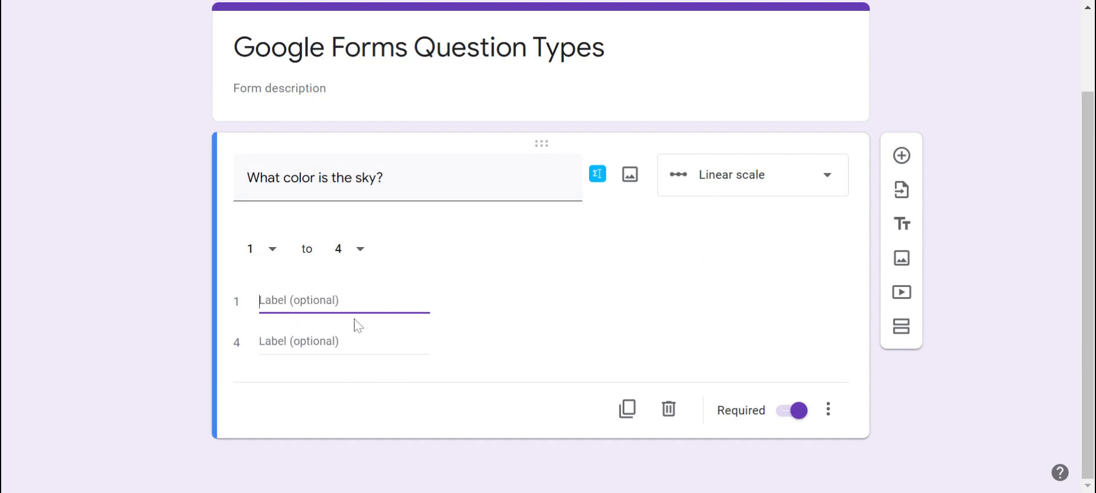
# Change the sky color question's type to Multiple choice grid and name the first row Session 1
pyautogui.click(748, 188)
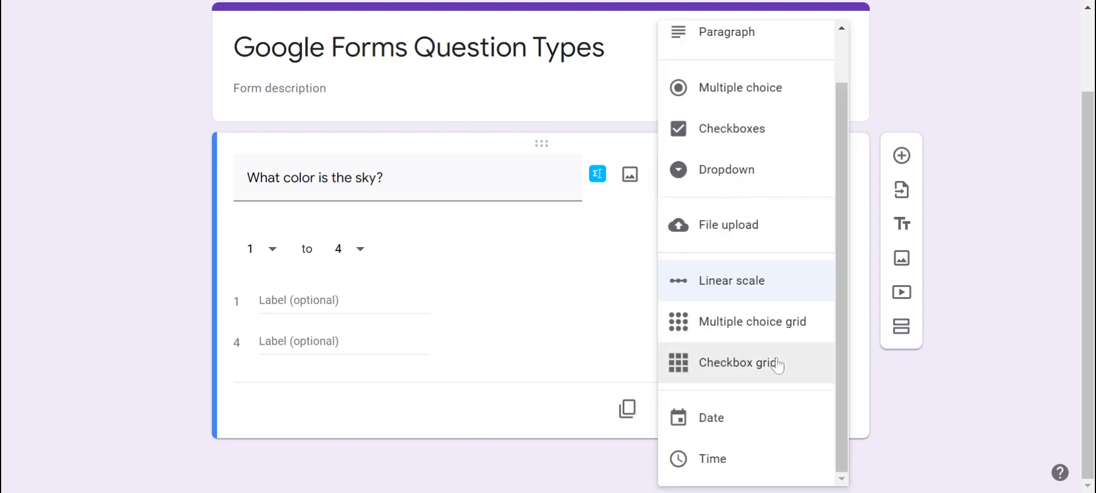
pyautogui.click(764, 334)
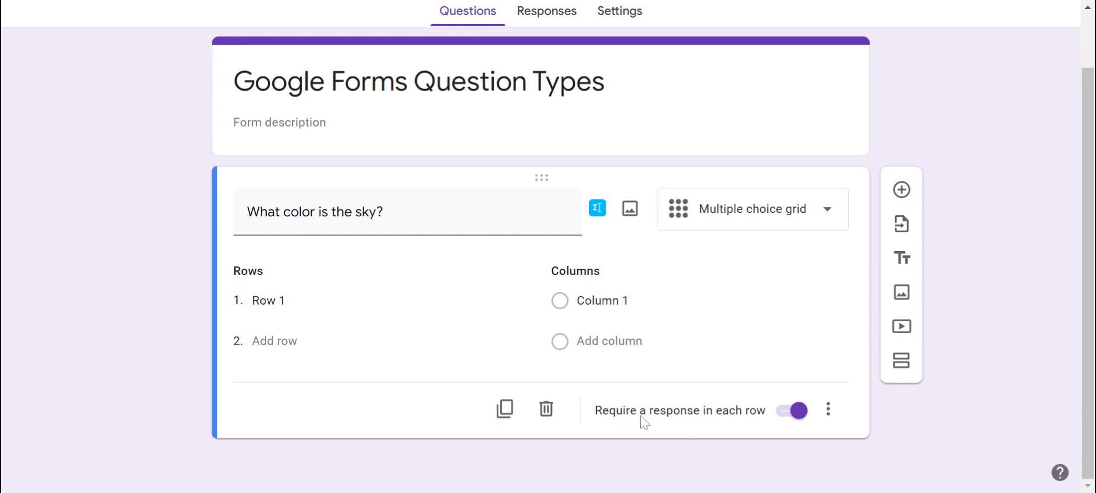
pyautogui.click(311, 299)
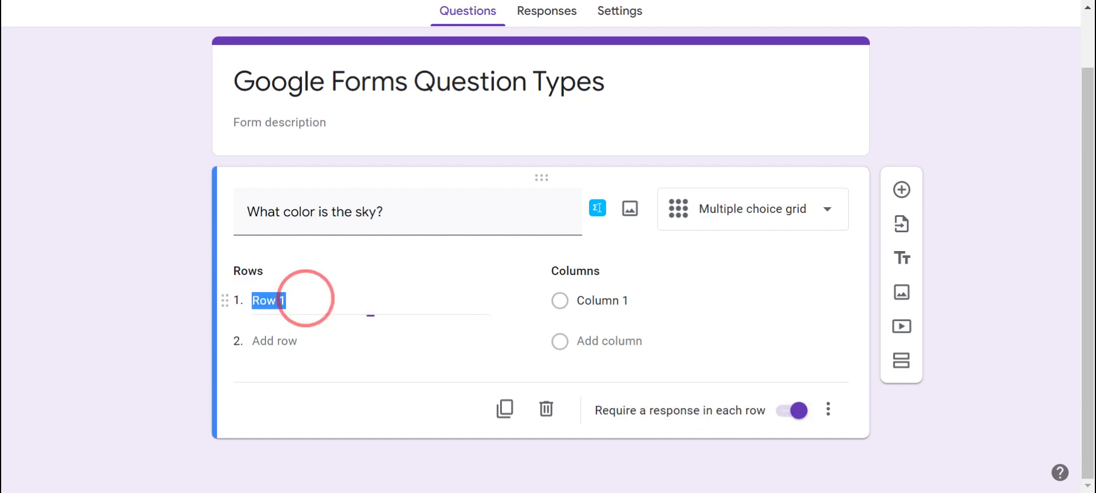
pyautogui.write('Session1')
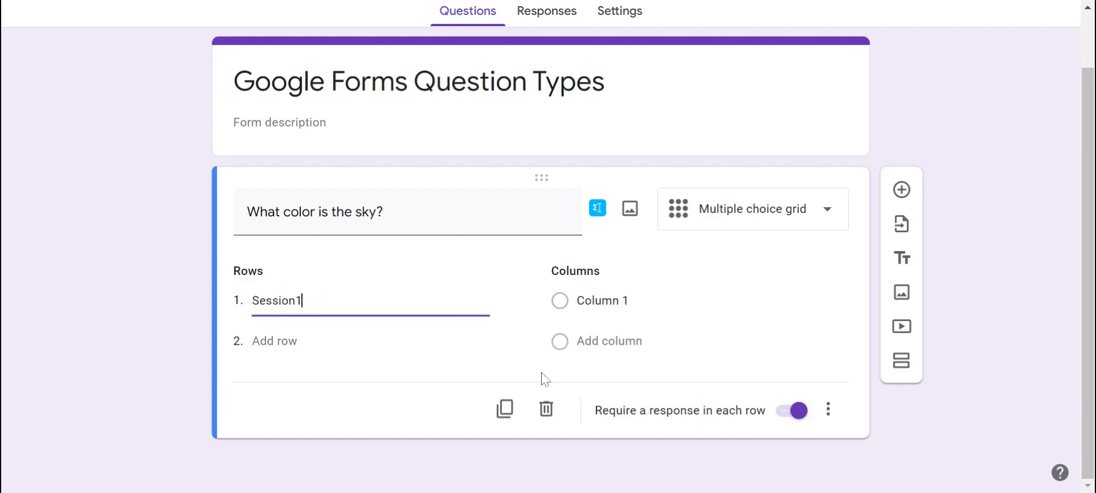
pyautogui.press('Return')
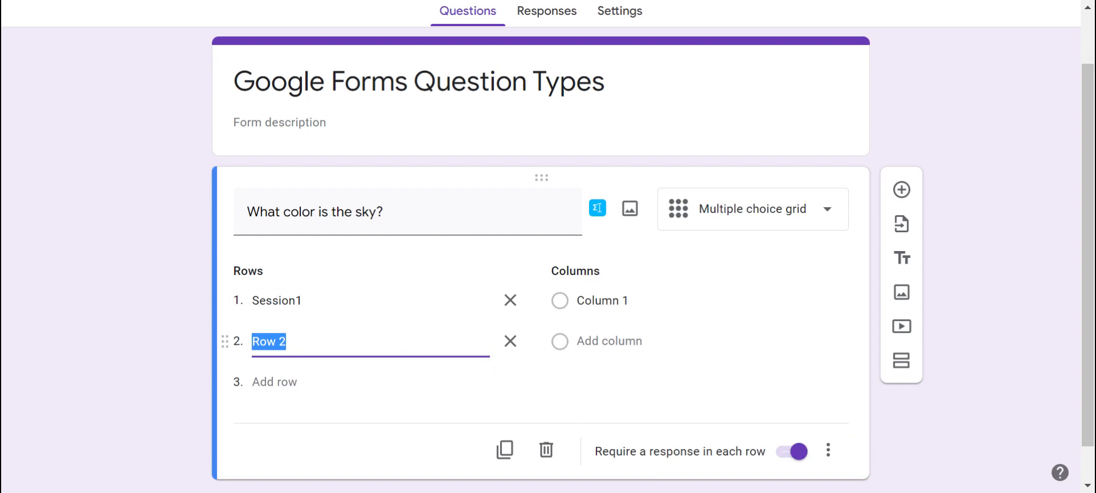
pyautogui.click(302, 305)
pyautogui.click(297, 301)
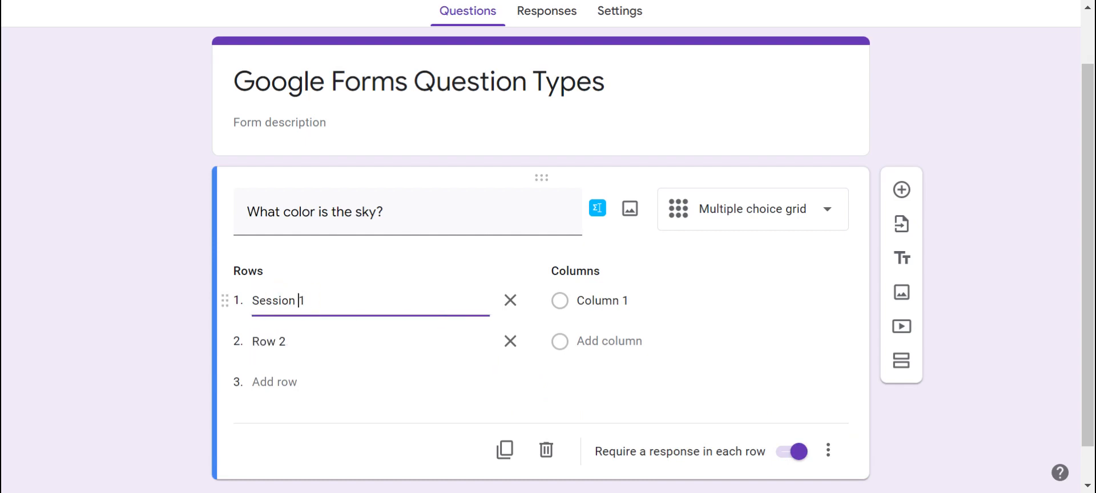
# Fill in the remaining grid rows as Session 2, Session 3 and Session 4
pyautogui.click(292, 336)
pyautogui.write('SEssion')
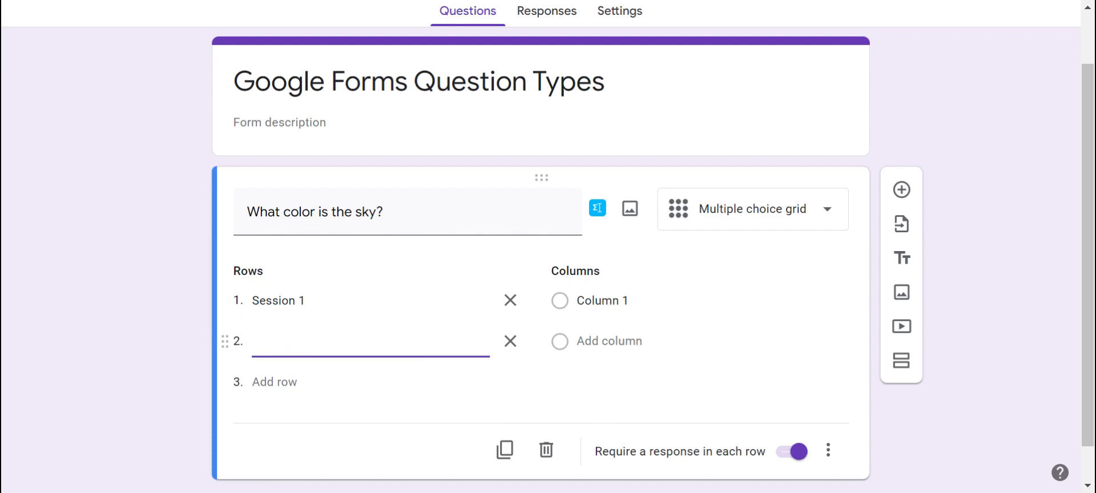
pyautogui.click(281, 383)
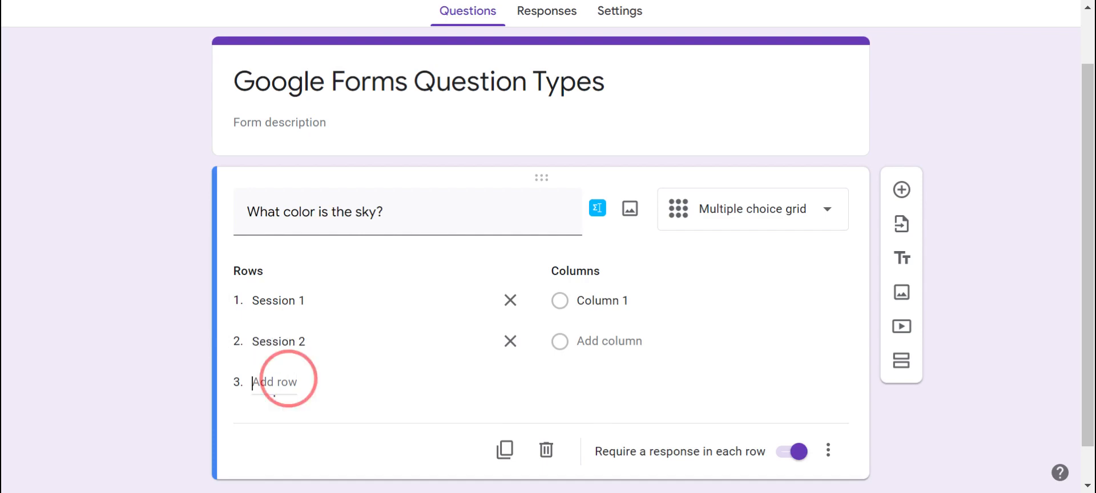
pyautogui.write('Session 3')
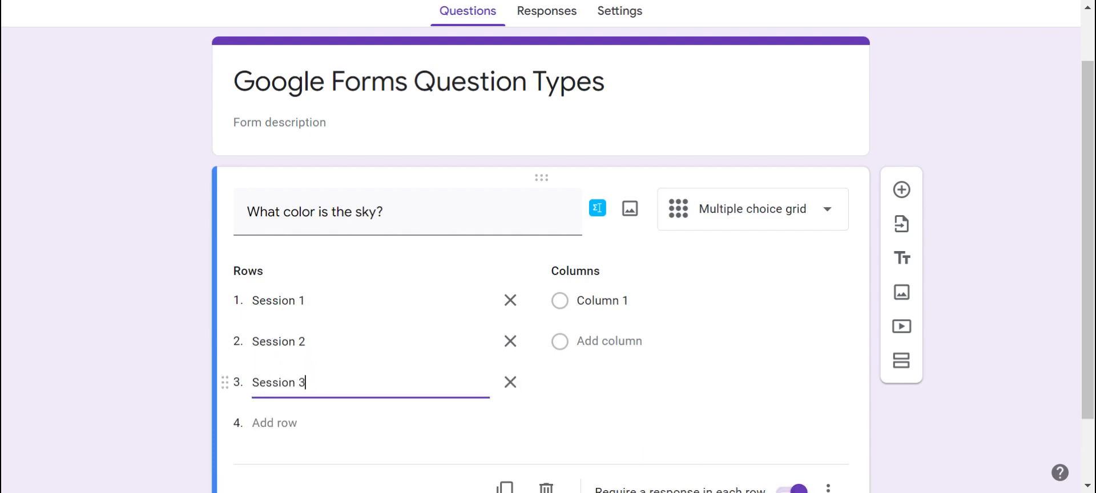
pyautogui.click(302, 412)
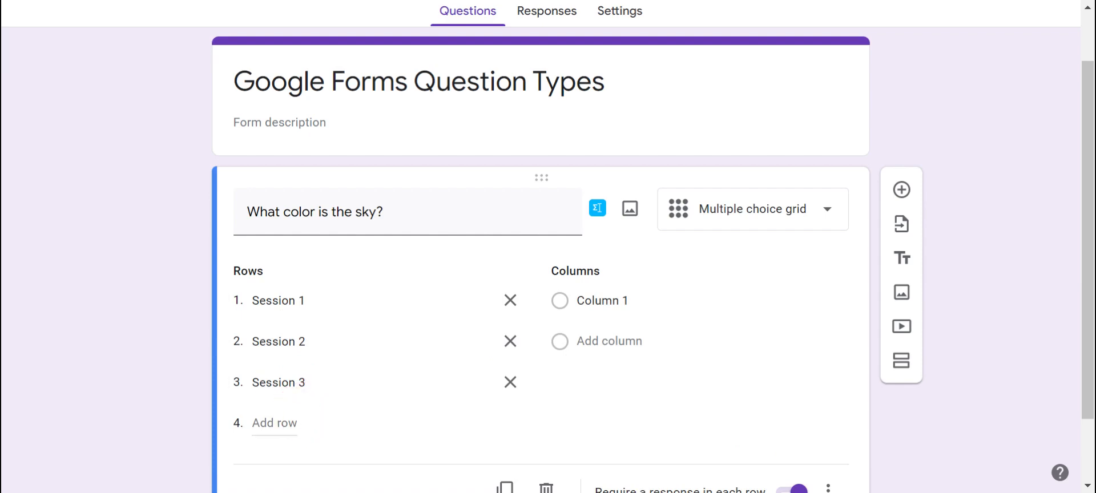
pyautogui.write('Session 4')
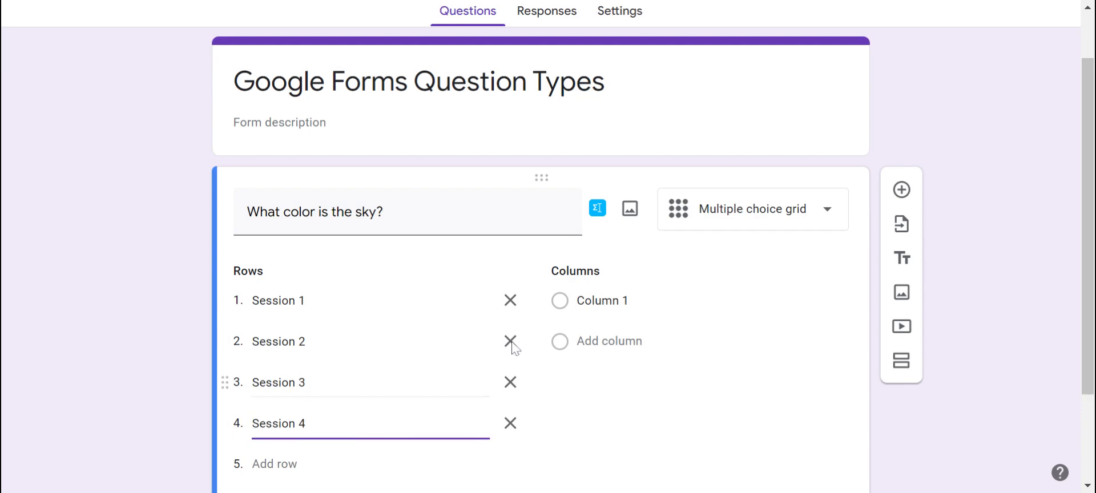
pyautogui.click(598, 301)
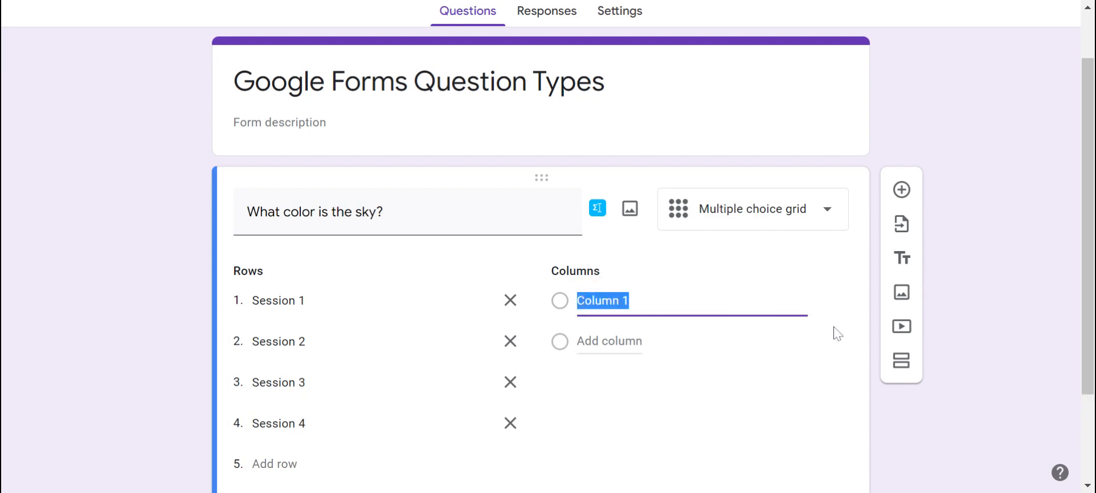
pyautogui.write('Good')
pyautogui.click(617, 343)
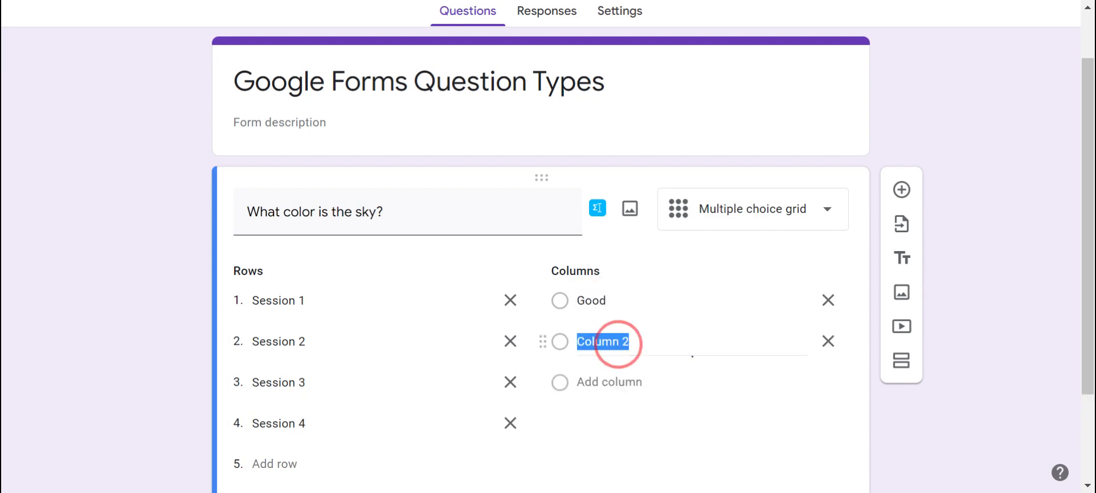
pyautogui.write('Bet')
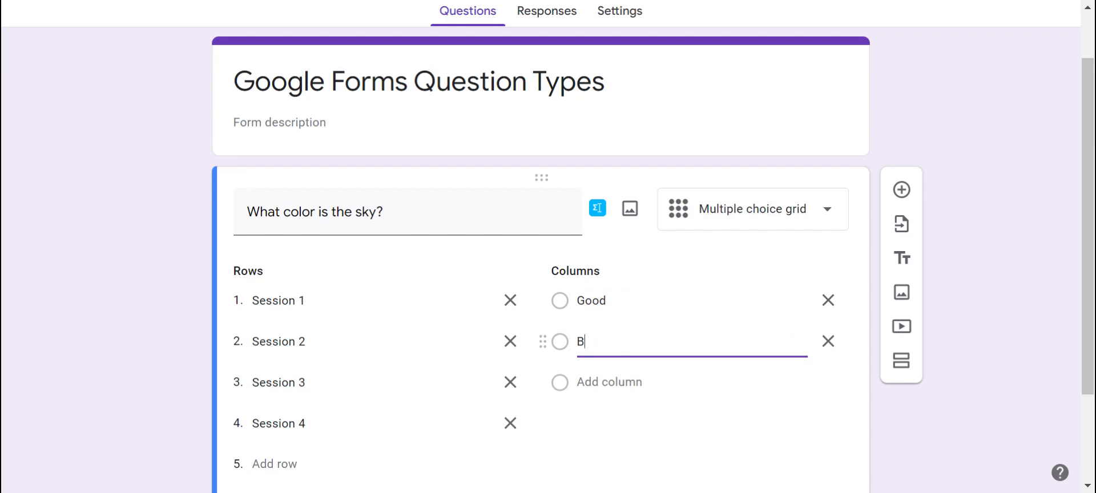
pyautogui.press('BackSpace')
pyautogui.press('BackSpace')
# Name the three grid columns Bad, Good and Fantastic
pyautogui.write('Bad')
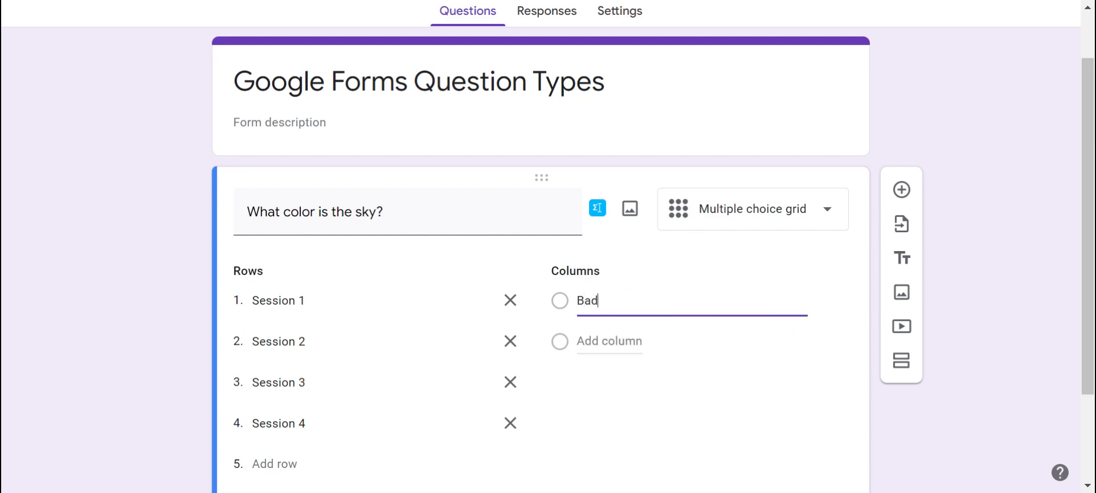
pyautogui.press('Return')
pyautogui.write('Good')
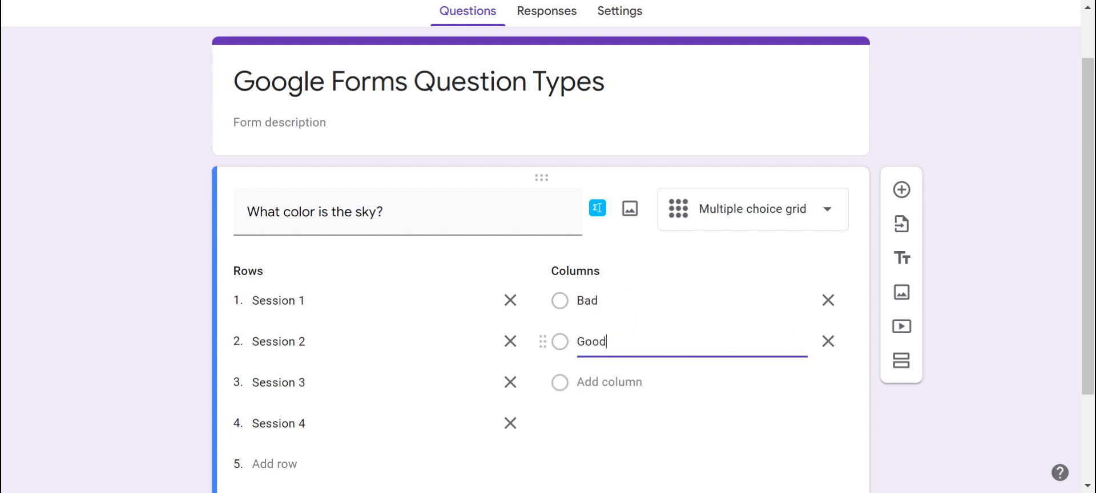
pyautogui.press('Return')
pyautogui.write('Fantastic')
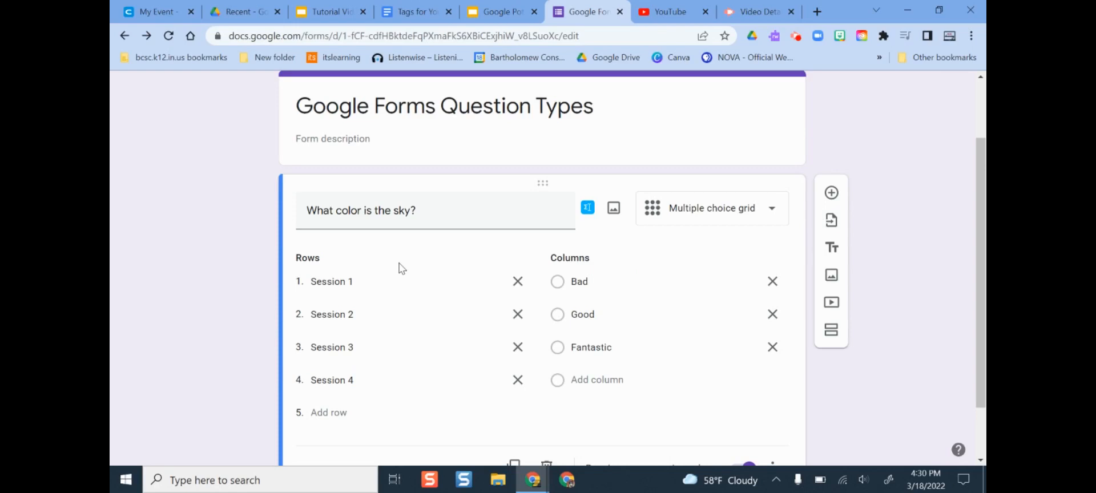
# Preview the form to examine how the multiple choice grid appears to respondents
pyautogui.scroll(-1, 440, 261)
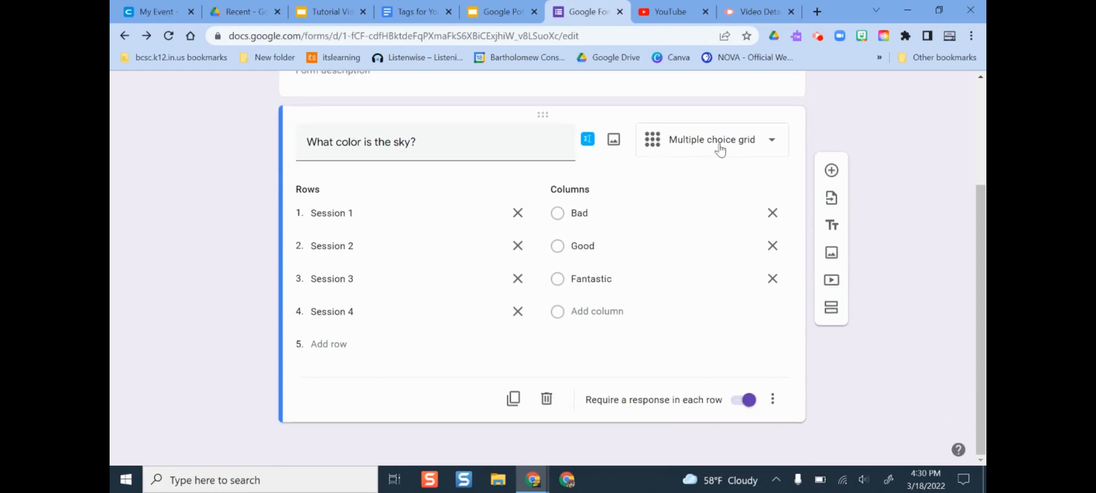
pyautogui.scroll(3, 925, 219)
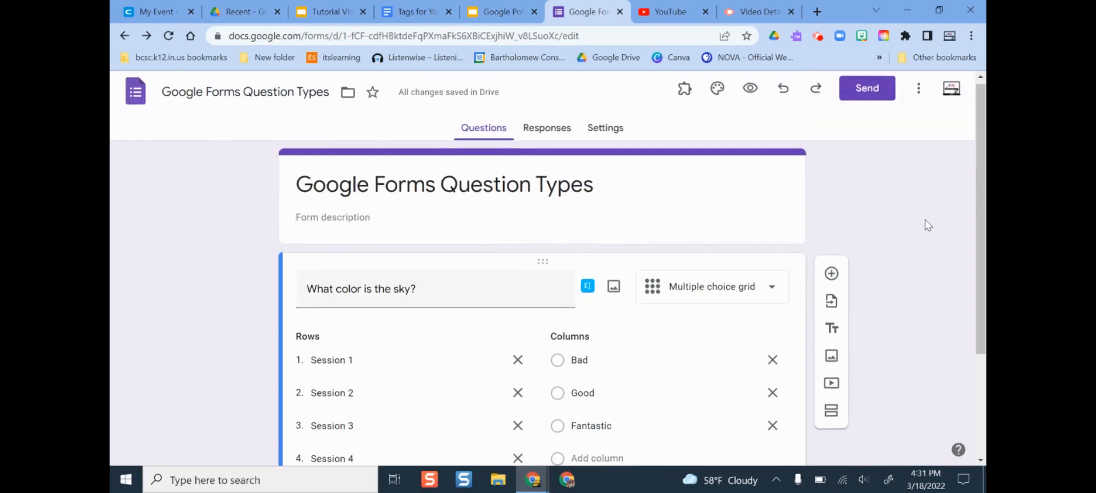
pyautogui.click(749, 94)
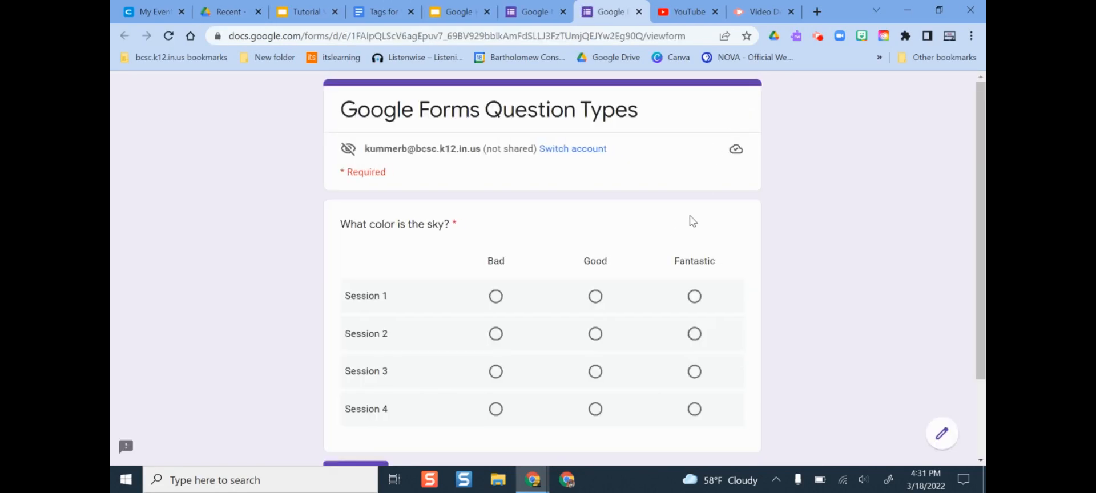
pyautogui.scroll(-2, 692, 220)
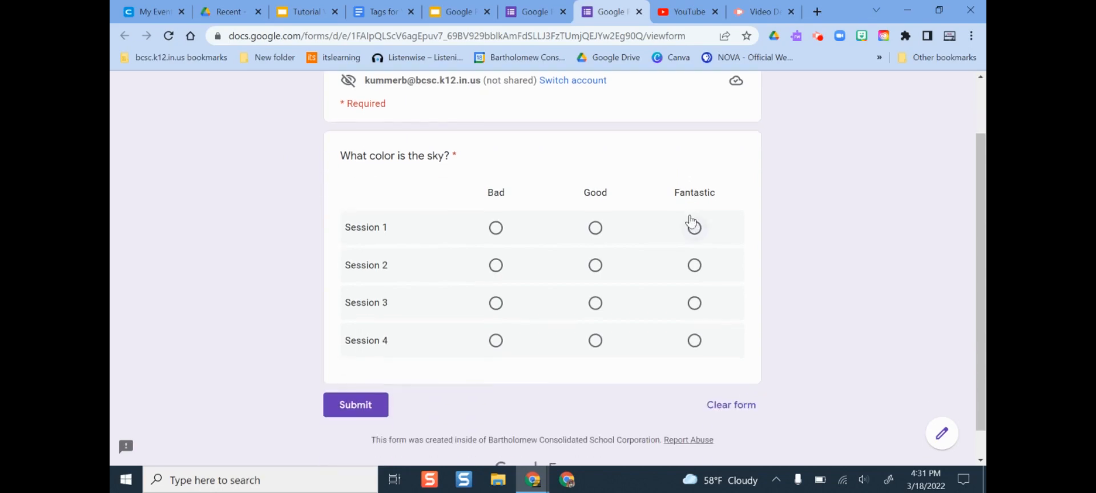
# Answer the previewed grid with Bad for Session 1, Good for Session 2, Bad for Session 3 and Fantastic for Session 4
pyautogui.click(492, 231)
pyautogui.click(595, 266)
pyautogui.click(495, 305)
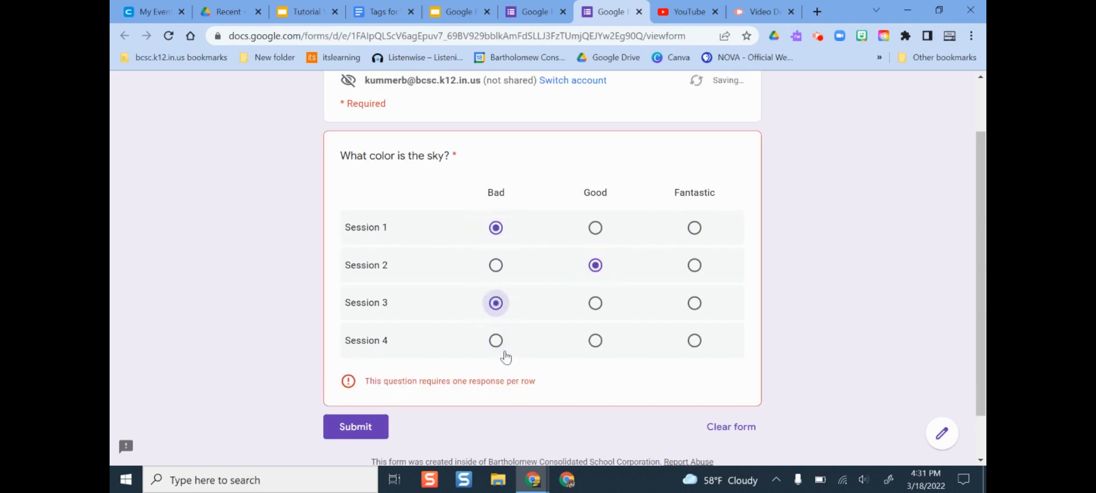
pyautogui.click(496, 341)
pyautogui.click(695, 341)
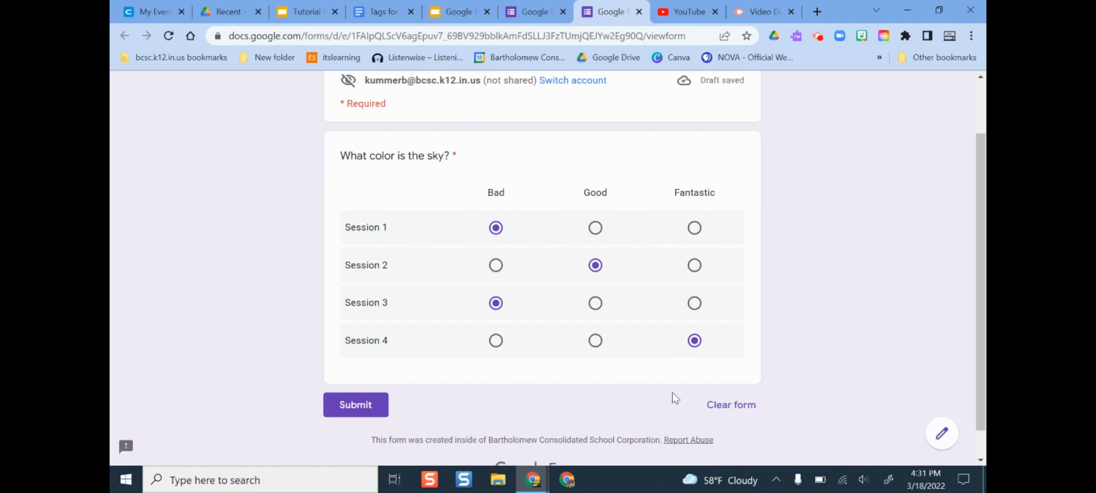
# Return to the form editor and change the sky color question's type to Checkbox grid
pyautogui.scroll(2, 673, 399)
pyautogui.click(521, 11)
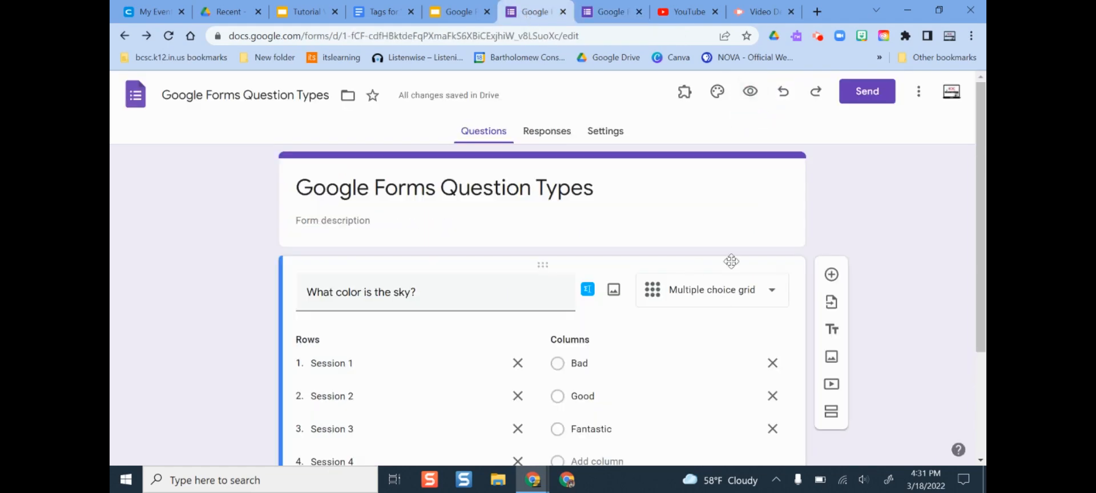
pyautogui.scroll(-2, 714, 203)
pyautogui.click(703, 151)
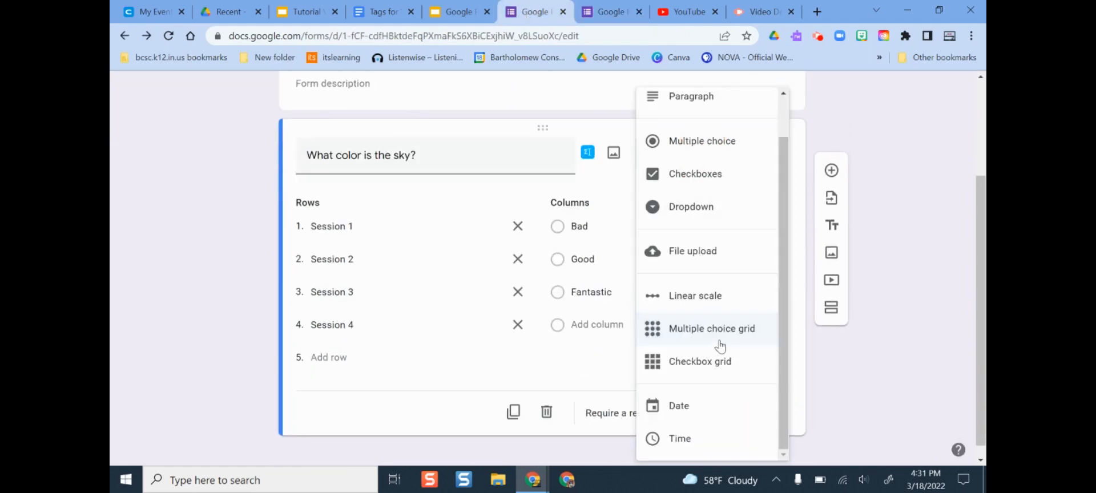
pyautogui.click(711, 364)
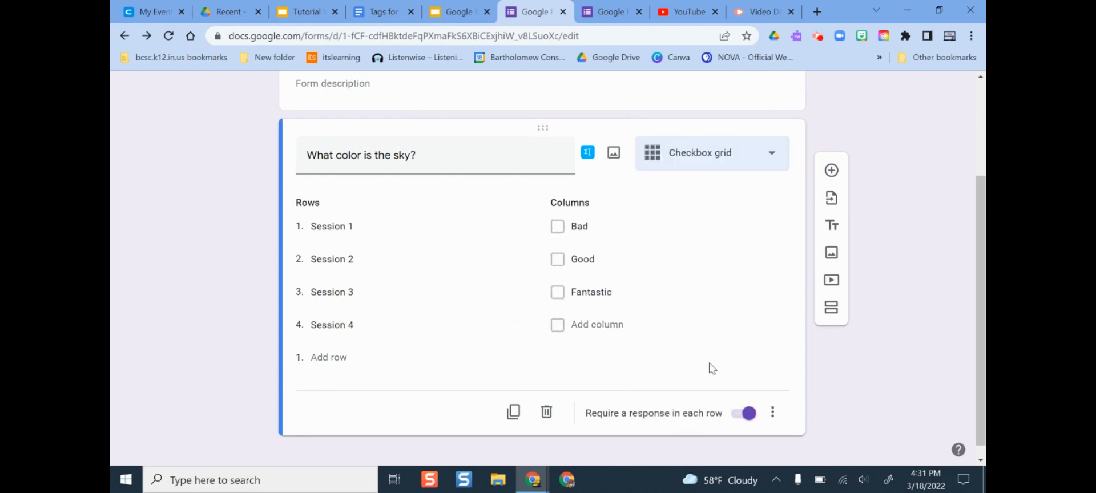
# Replace the question title with "Please evaluate the options"
pyautogui.tripleClick(451, 162)
pyautogui.write('Ple')
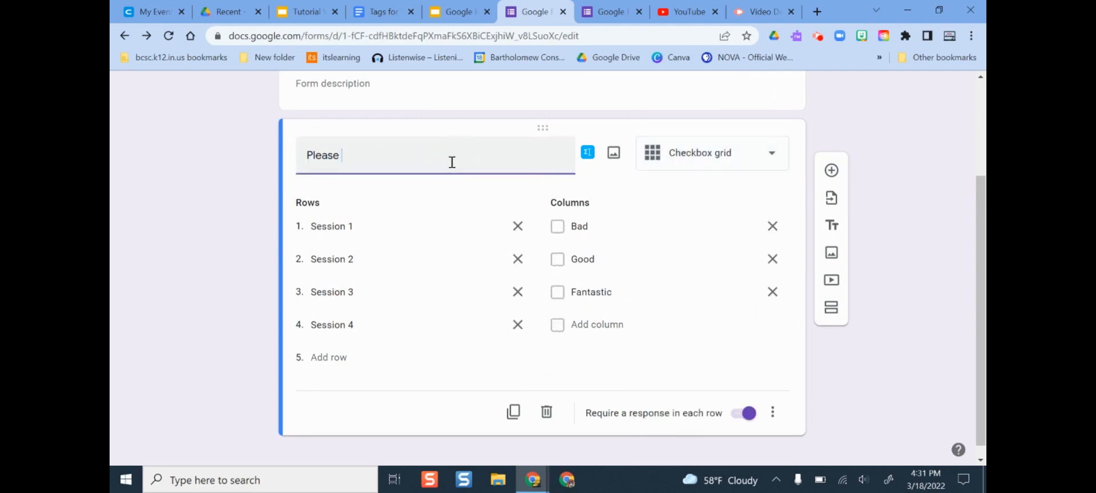
pyautogui.write('ase evaluate the')
pyautogui.write('options')
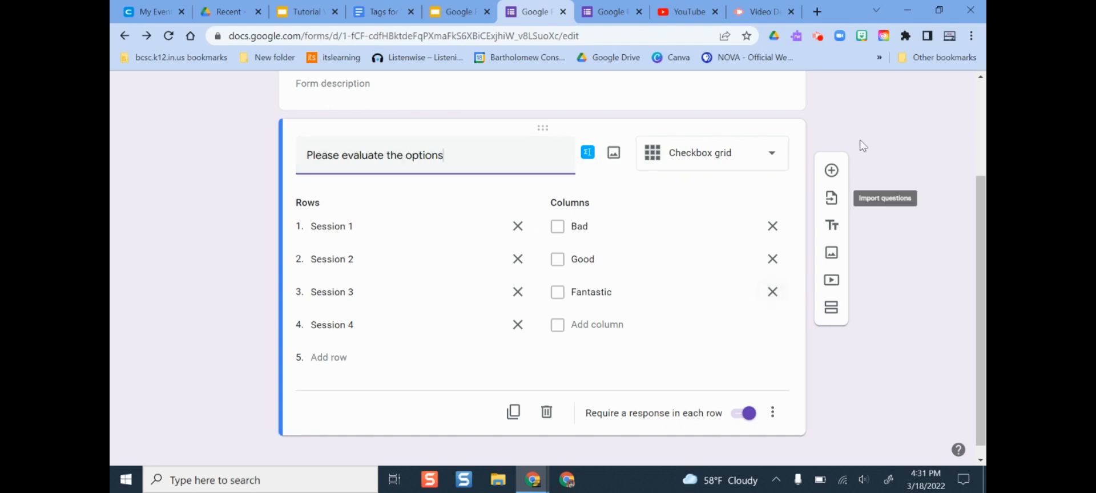
pyautogui.click(907, 135)
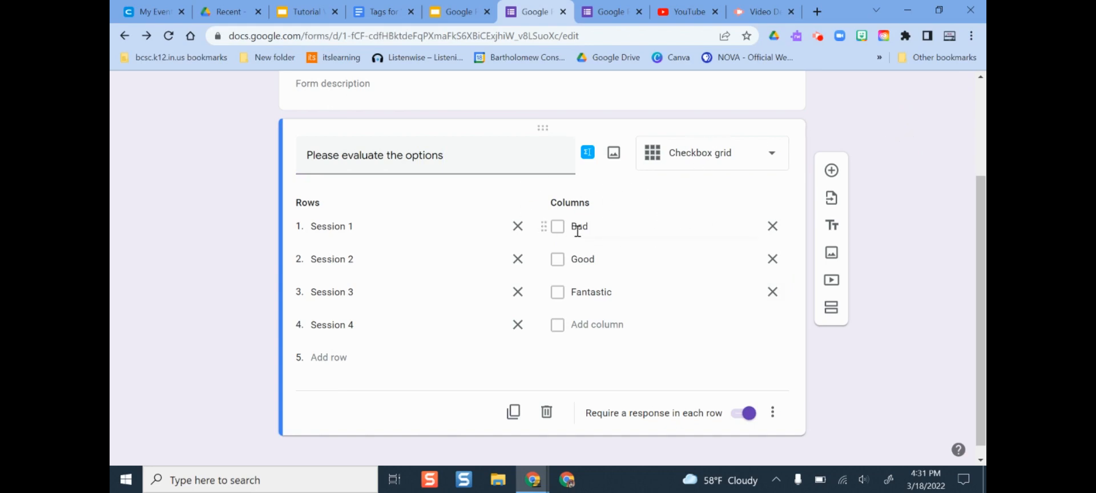
pyautogui.click(593, 222)
pyautogui.write('Met session goal')
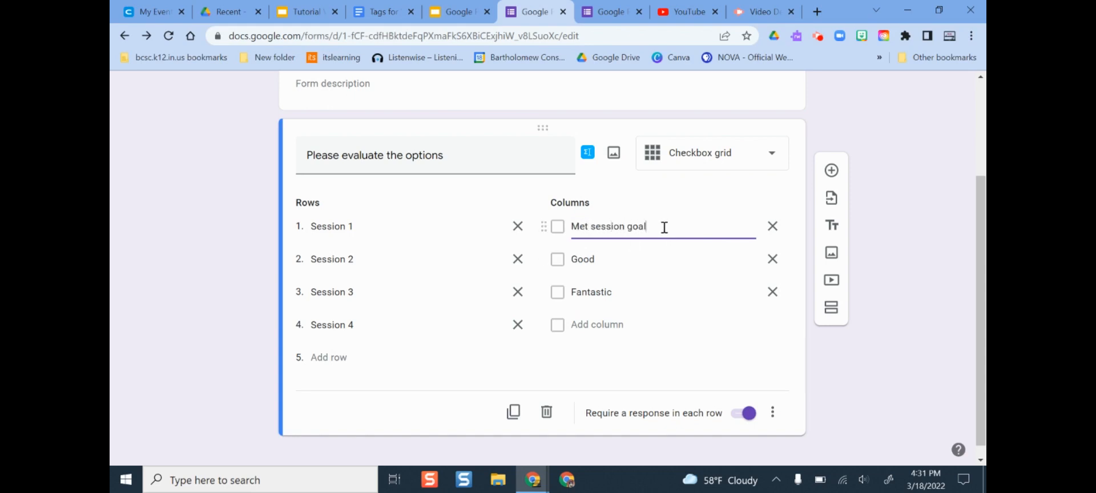
pyautogui.moveTo(665, 228); pyautogui.dragTo(563, 245)
pyautogui.write('Met Goal')
pyautogui.moveTo(629, 226); pyautogui.dragTo(558, 231)
pyautogui.press('BackSpace')
pyautogui.click(395, 225)
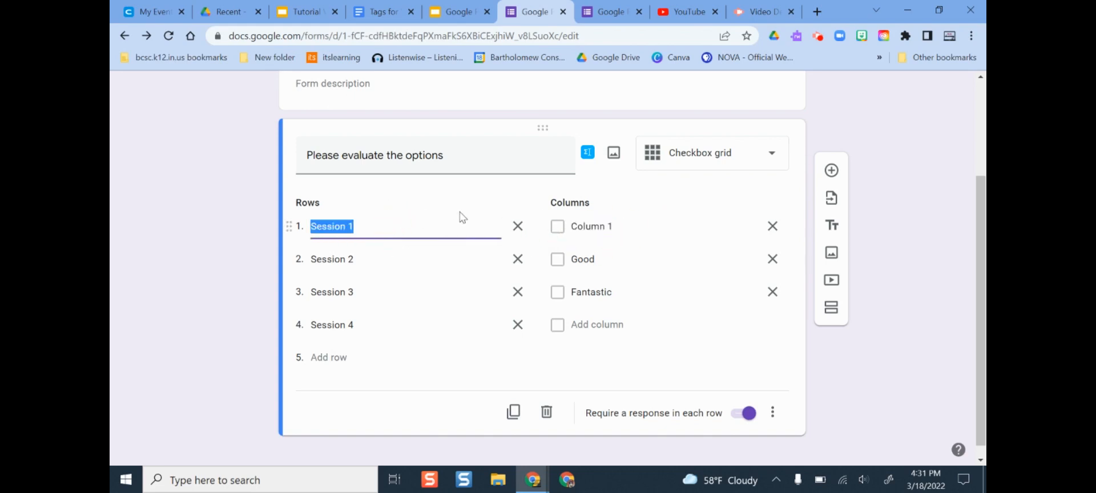
# Name the first grid column "Met goal" and the second one "Provided templates"
pyautogui.click(628, 224)
pyautogui.write('Met goal')
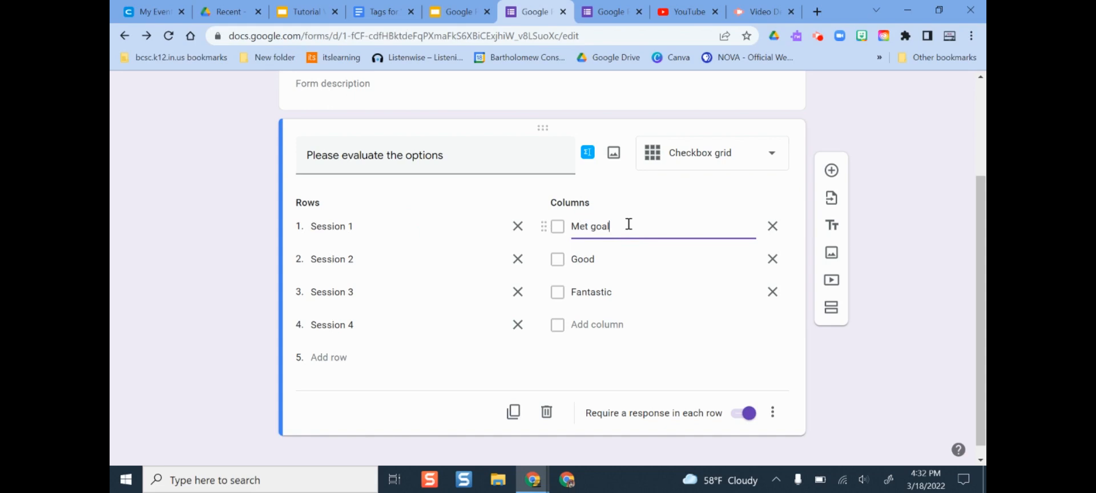
pyautogui.click(611, 260)
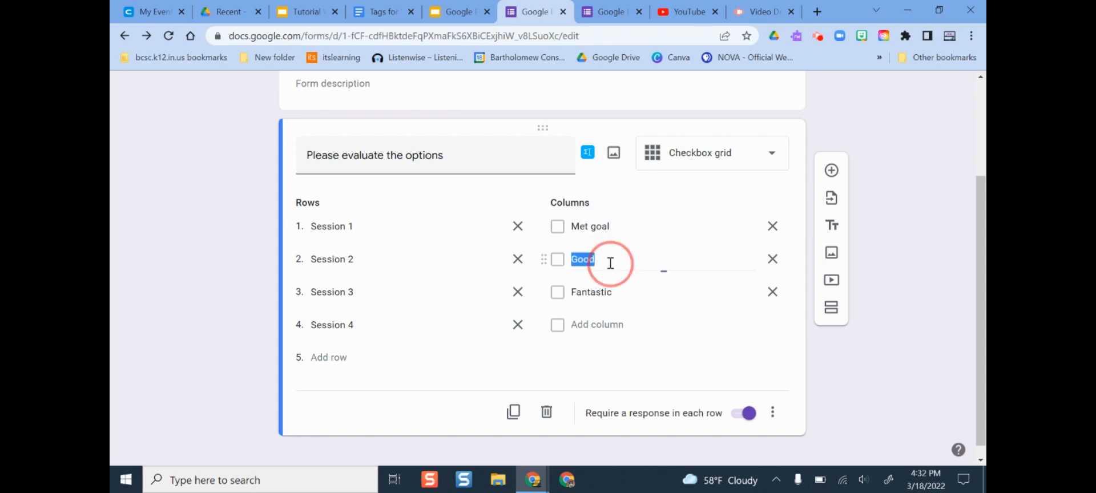
pyautogui.write('Provided')
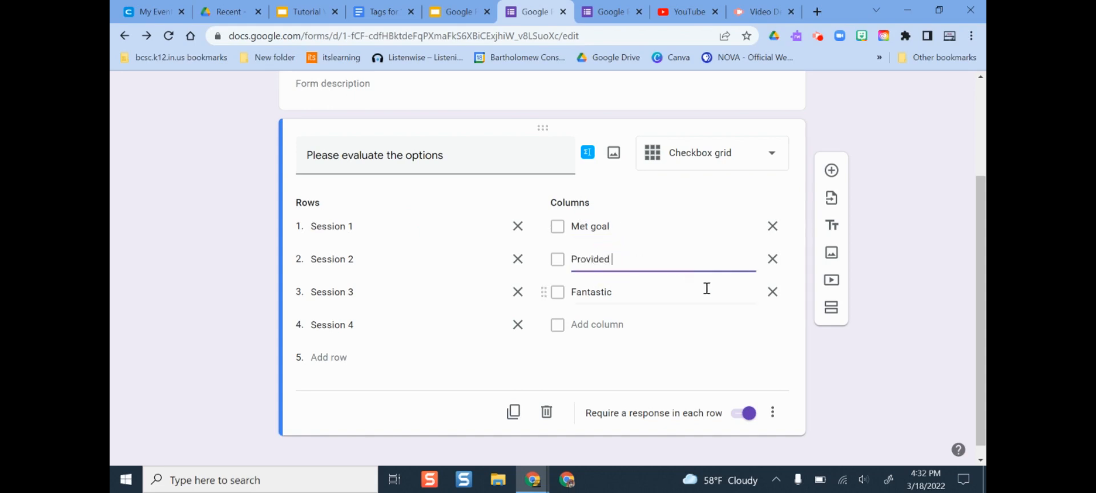
pyautogui.write(' templates')
# Rename the third grid column, Fantastic, as "Used UDL"
pyautogui.click(707, 288)
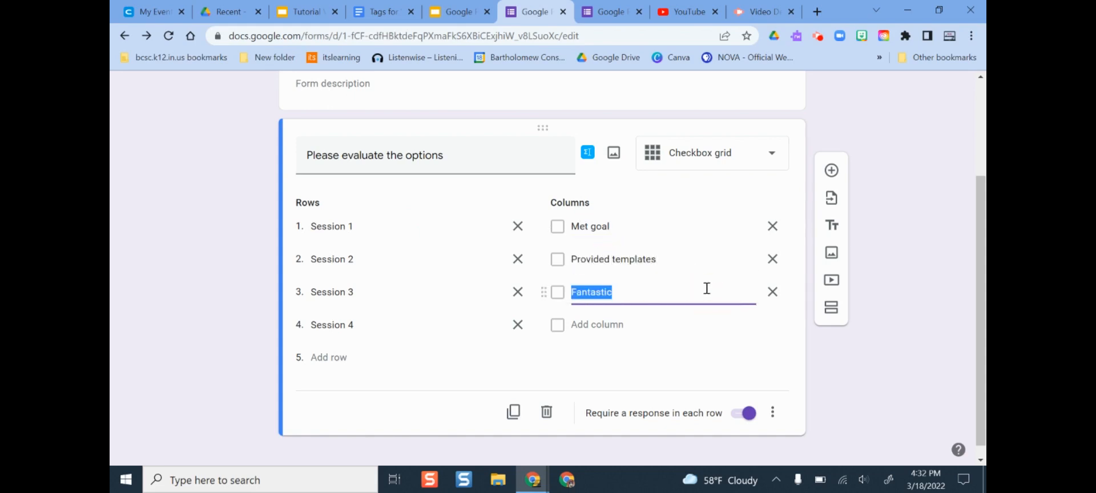
pyautogui.write('Used asssitive tech')
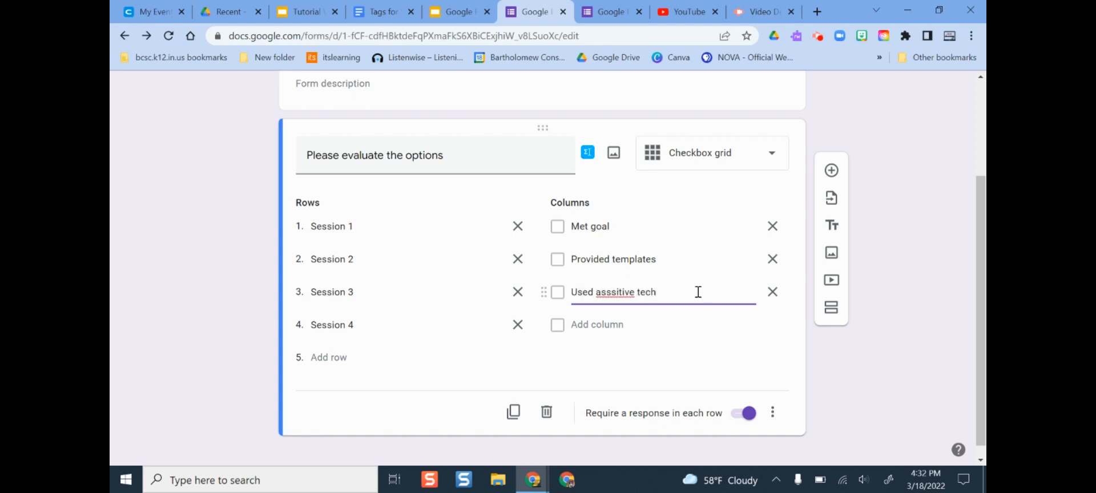
pyautogui.hotkey('ctrl', 'a')
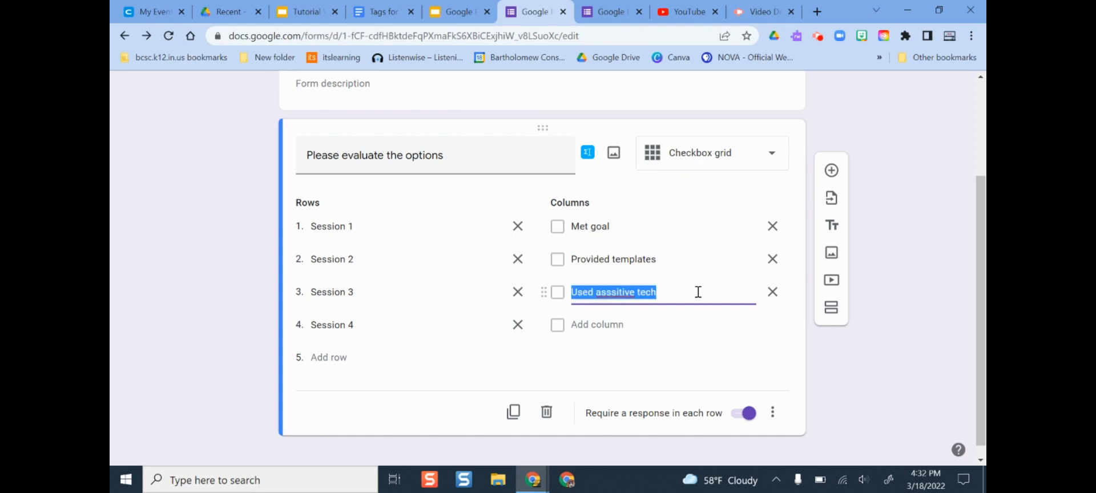
pyautogui.write('Used')
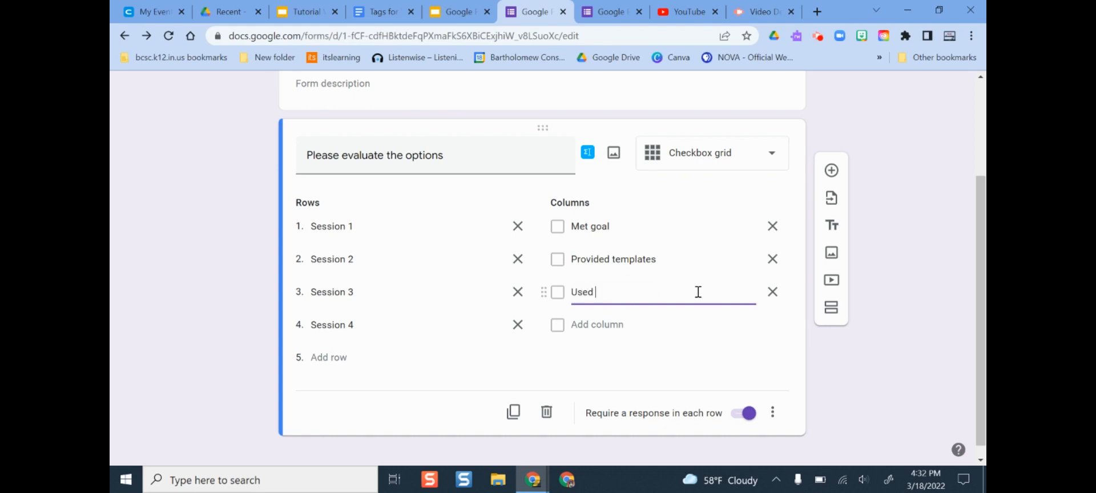
pyautogui.write(' UDL')
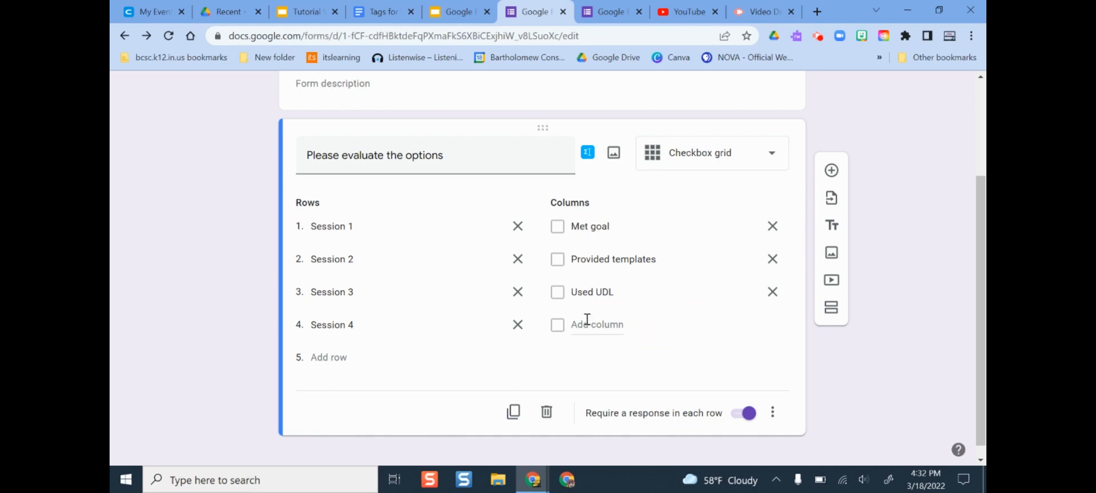
# Add a fourth column named "Used microphone" to the checkbox grid
pyautogui.click(585, 323)
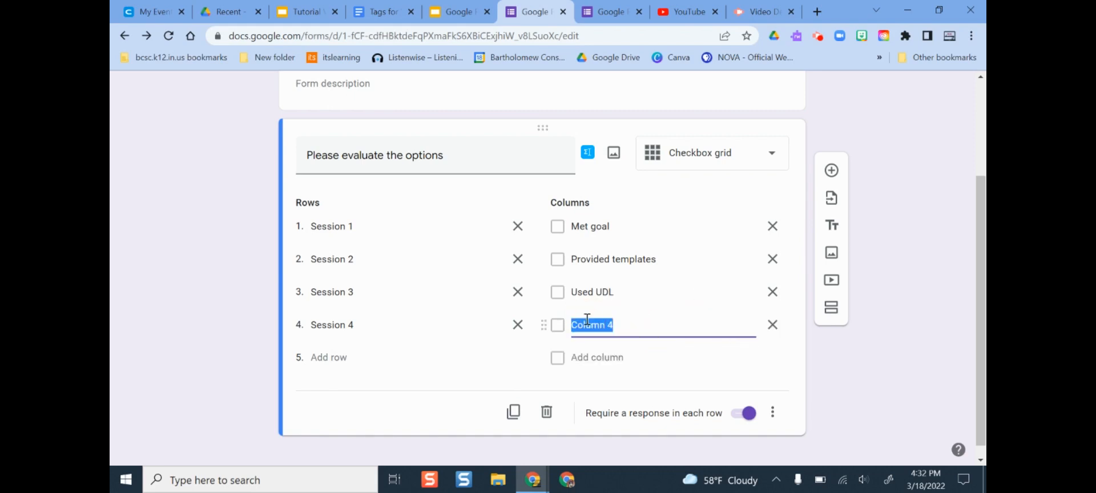
pyautogui.write('Used microphone')
pyautogui.click(869, 368)
# Preview the form to examine how the checkbox grid appears to respondents
pyautogui.scroll(3, 765, 297)
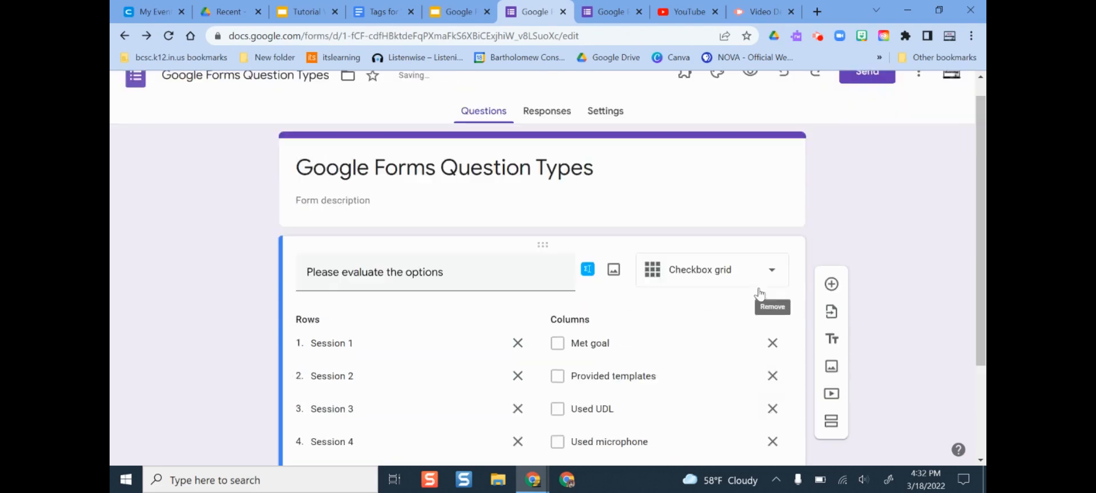
pyautogui.click(749, 92)
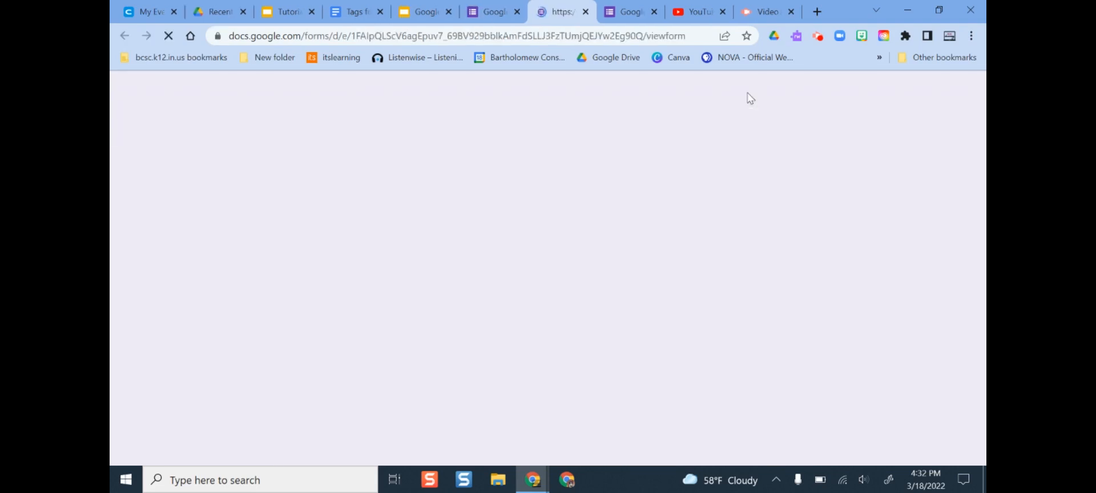
pyautogui.scroll(-2, 704, 188)
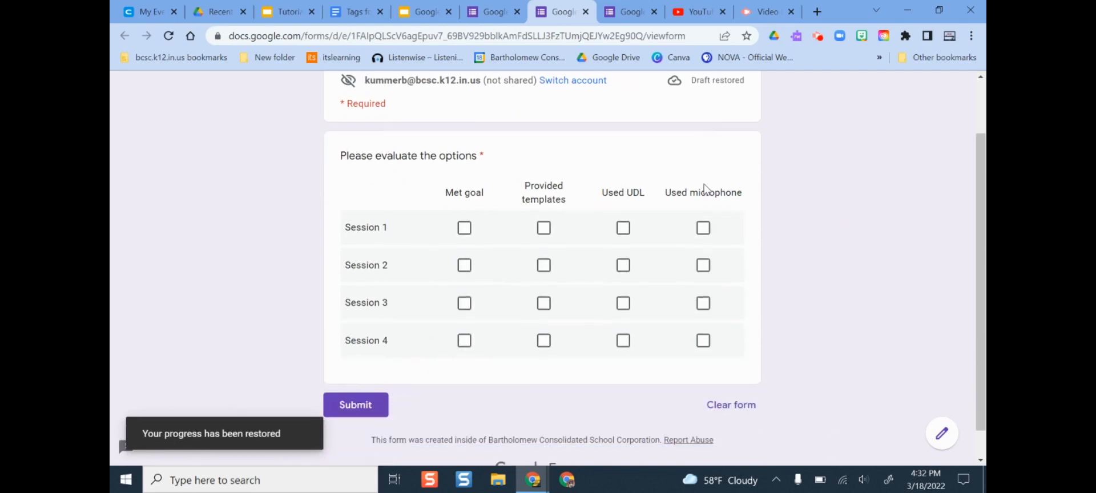
# Answer Session 1 in the previewed grid with Met goal, Used UDL and Used microphone, leaving Provided templates unselected
pyautogui.click(464, 228)
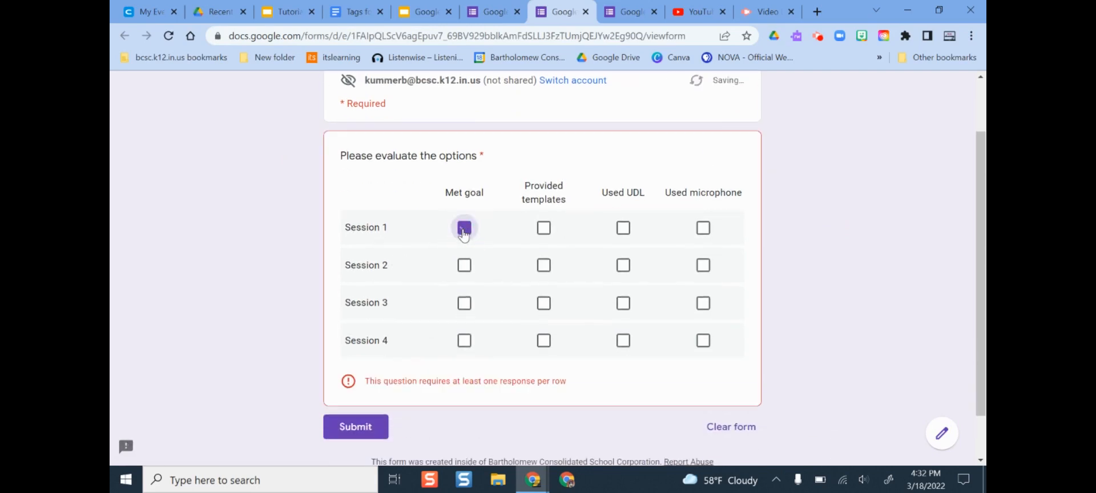
pyautogui.click(544, 228)
pyautogui.click(624, 228)
pyautogui.click(703, 228)
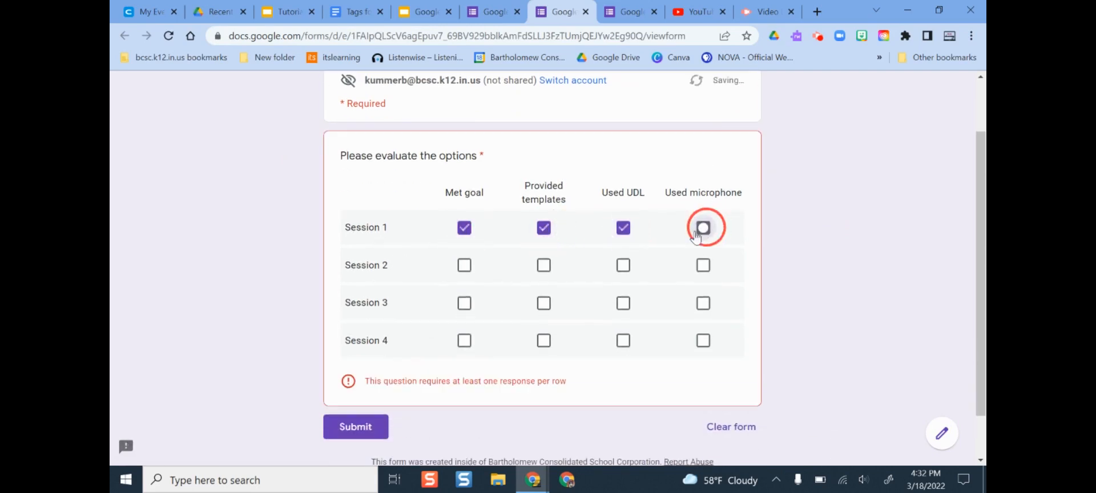
pyautogui.click(544, 228)
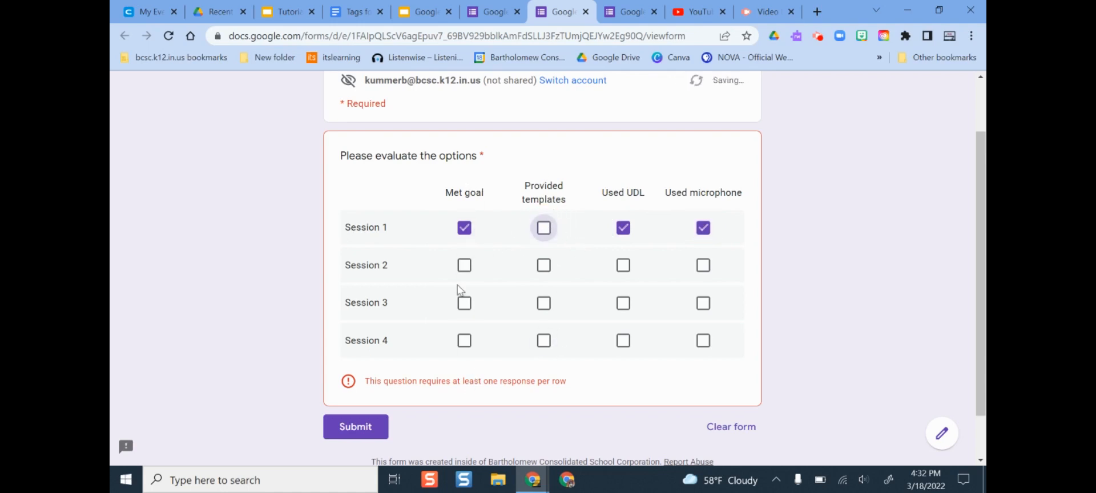
# Select Met goal for Session 2, Session 3 and Session 4 in the previewed grid and review the answers
pyautogui.click(464, 266)
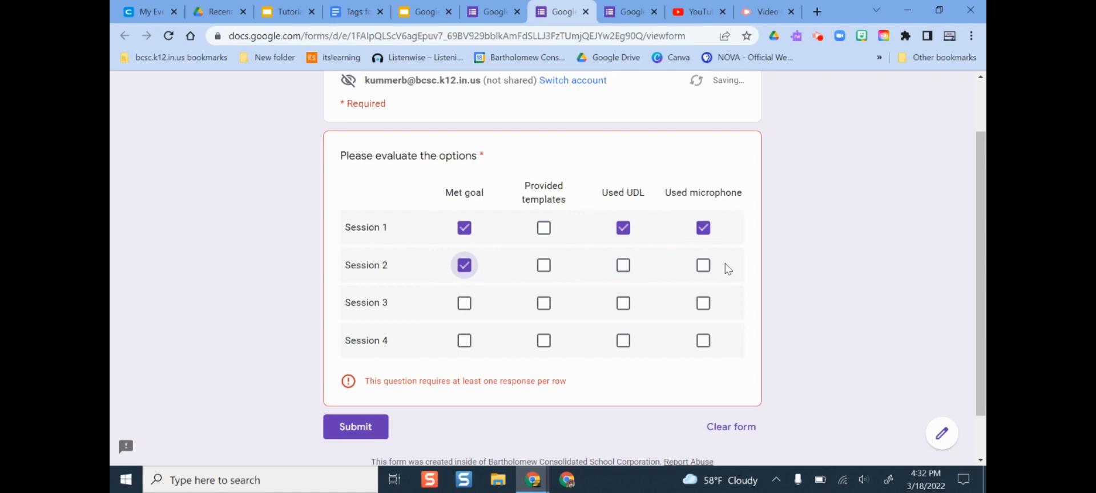
pyautogui.click(464, 303)
pyautogui.click(464, 341)
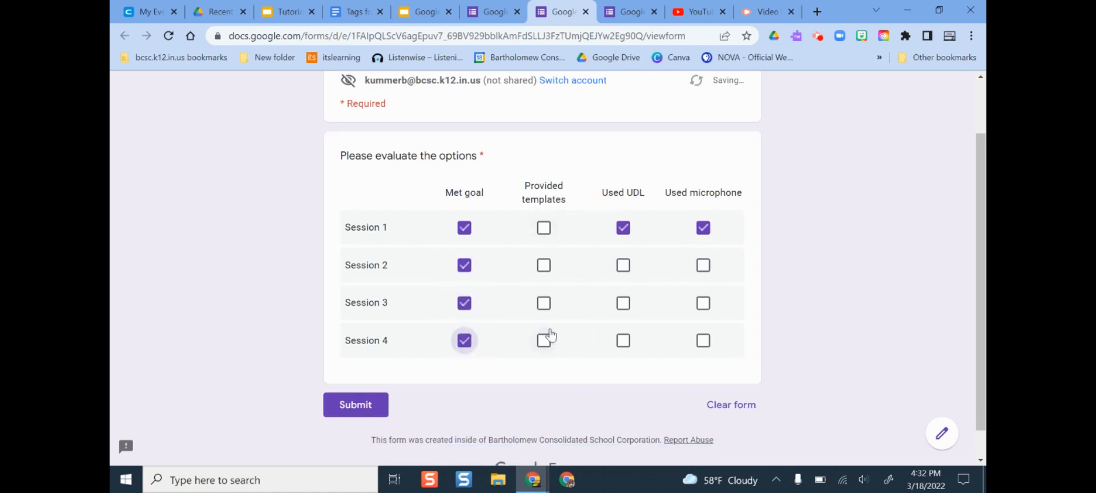
pyautogui.scroll(-1, 649, 221)
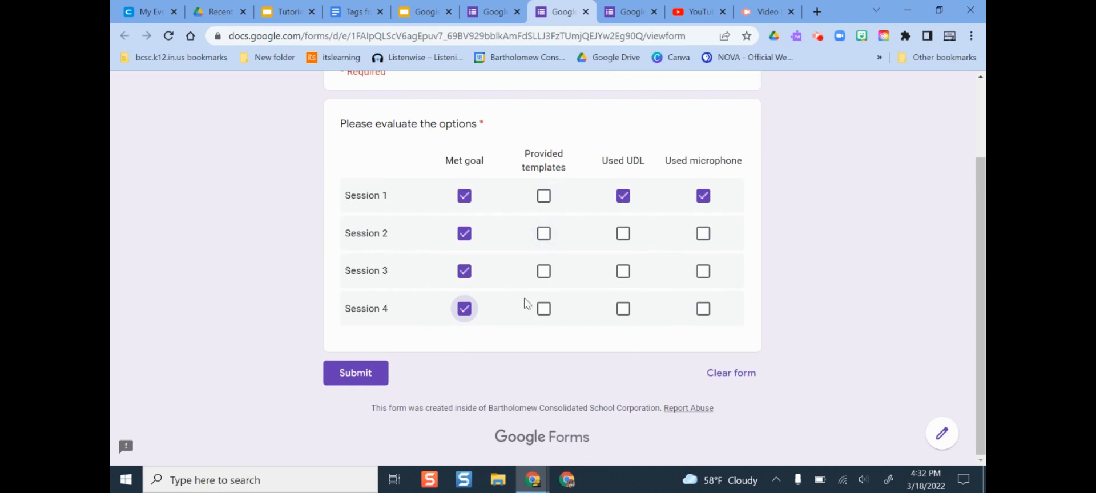
pyautogui.scroll(2, 730, 257)
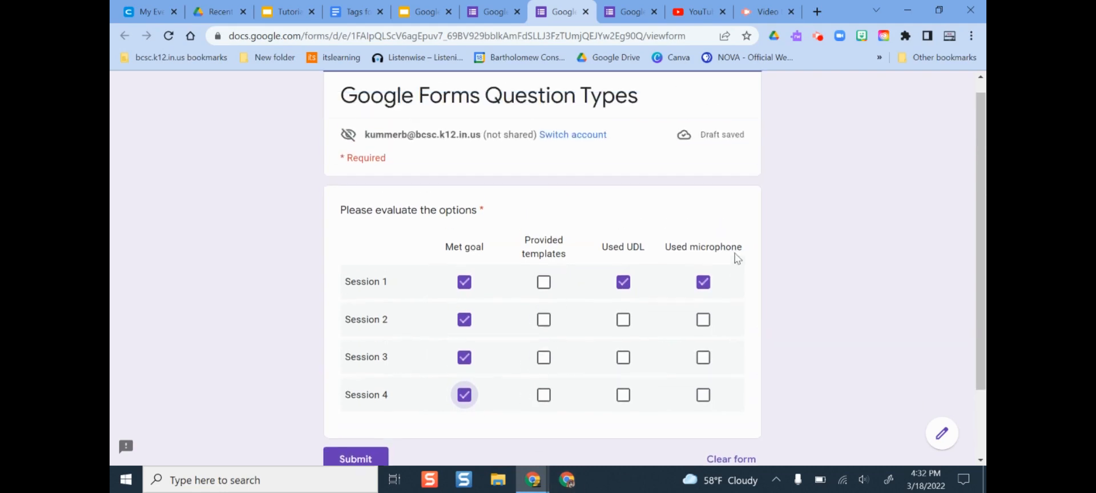
pyautogui.scroll(-2, 557, 268)
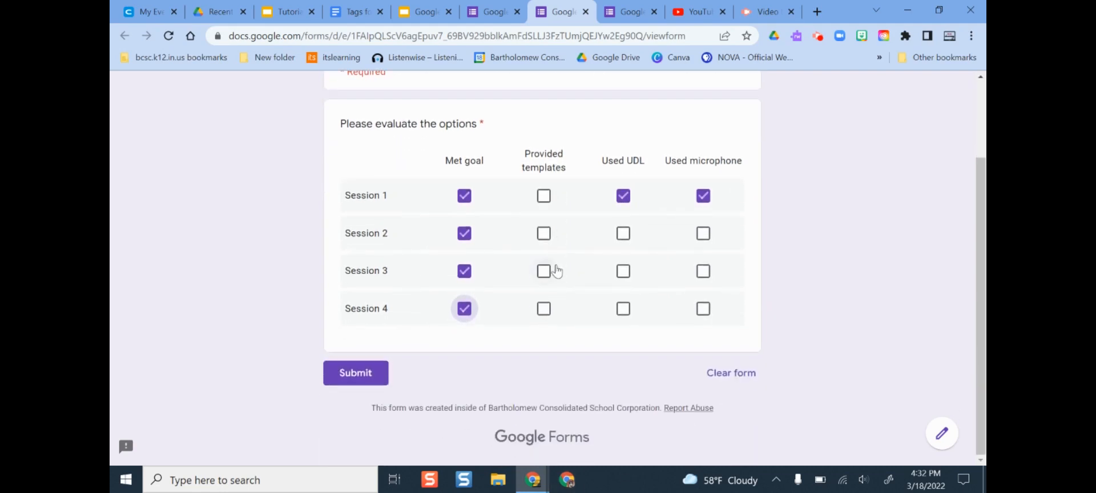
# Return to the form editor and change the evaluation question's type to Date
pyautogui.click(496, 12)
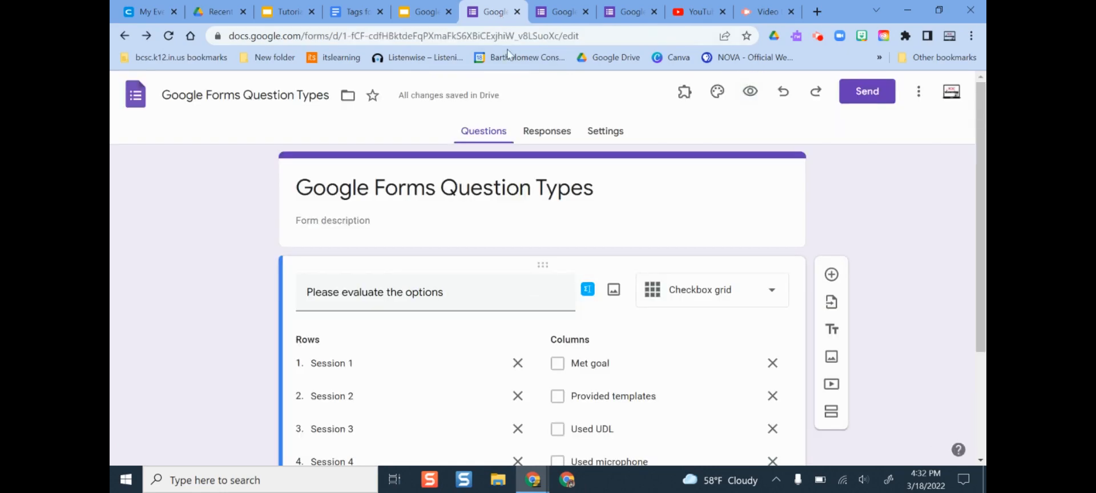
pyautogui.click(690, 290)
pyautogui.click(694, 406)
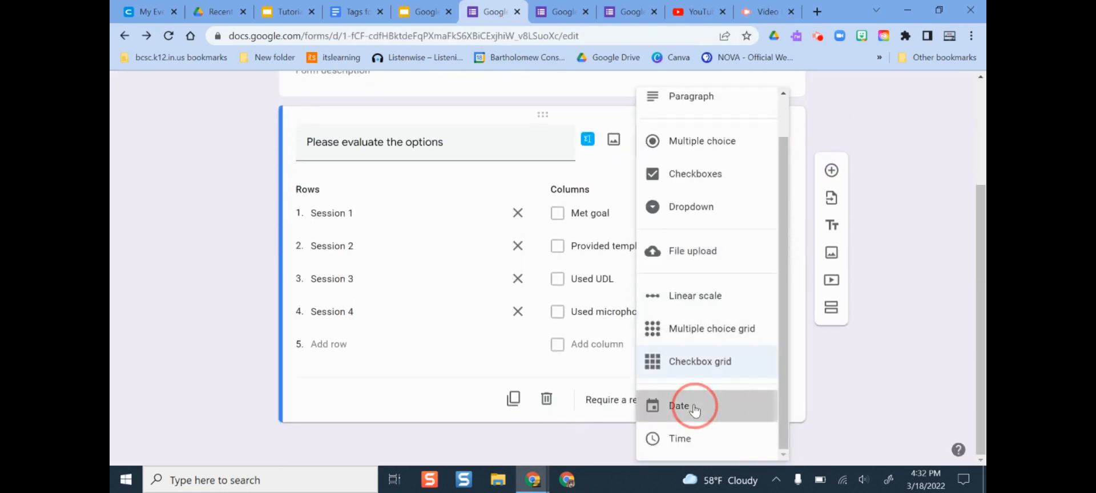
pyautogui.click(340, 345)
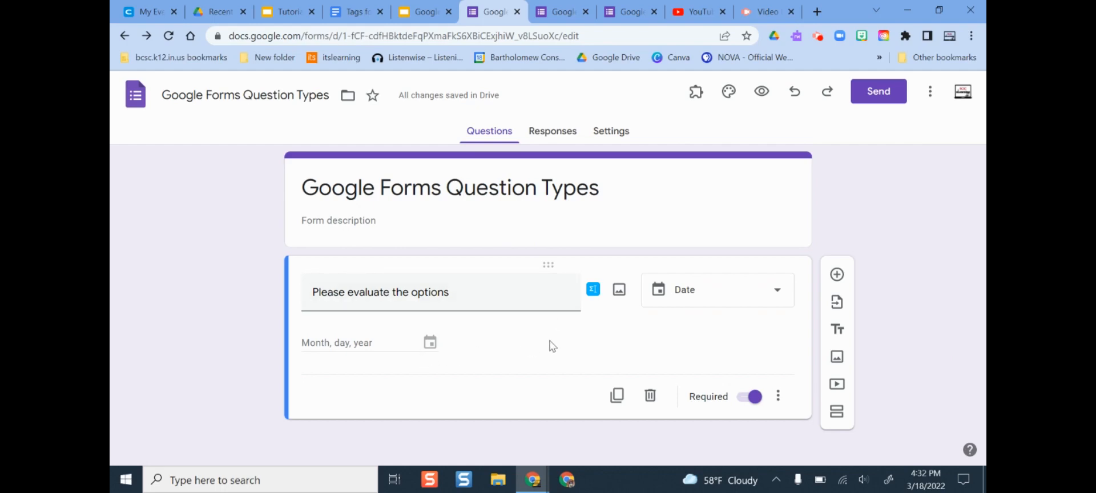
# Change the evaluation question's type to Time
pyautogui.click(722, 296)
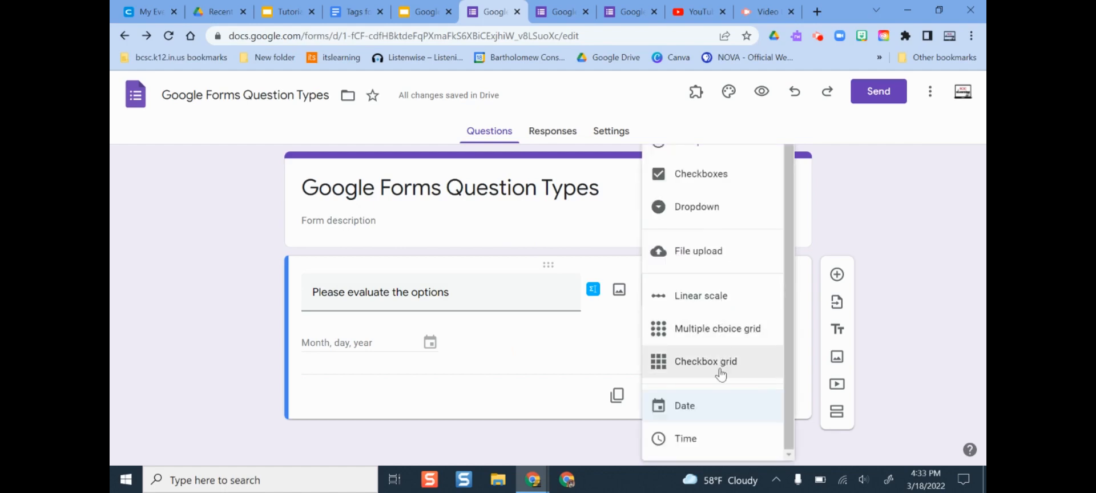
pyautogui.click(714, 443)
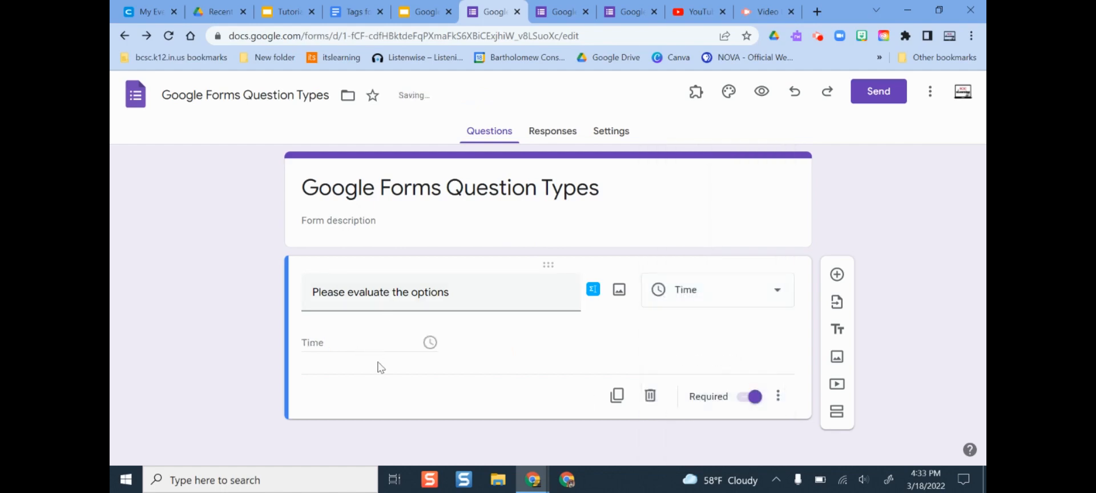